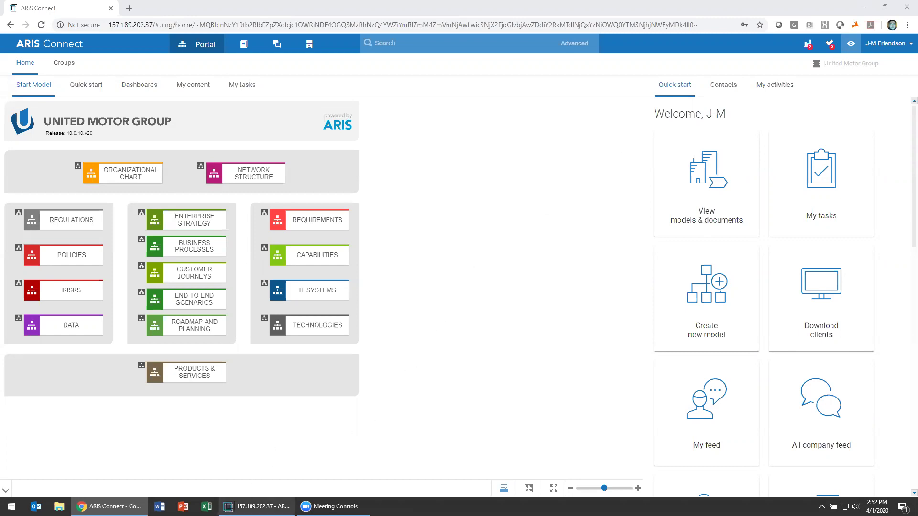
Switch to ARIS Architect and open the Reporting (As-Is) collaboration diagram from the Reporting As-Is group in the Explorer.
mouse_move(256, 507)
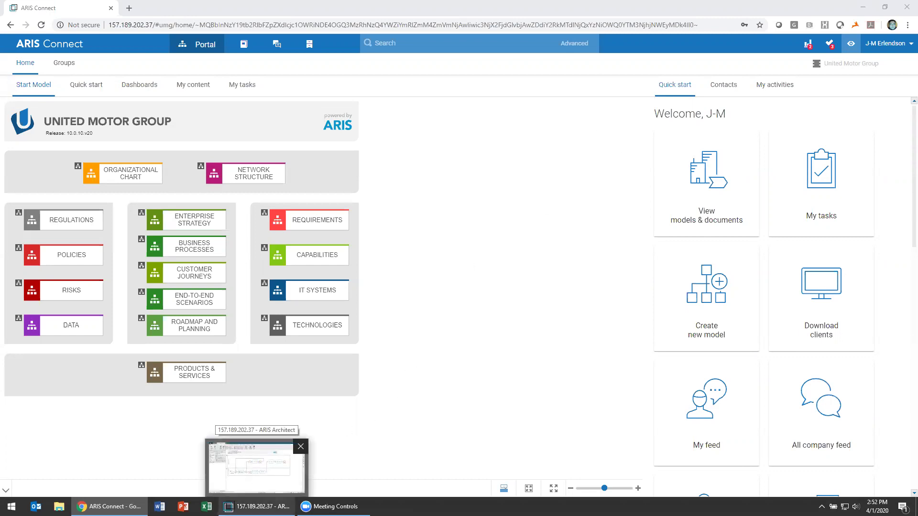
click(256, 506)
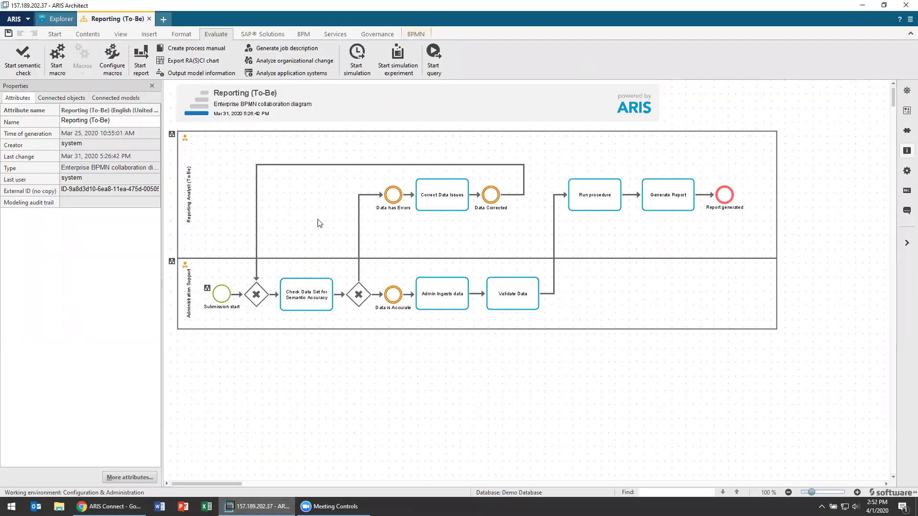
click(53, 21)
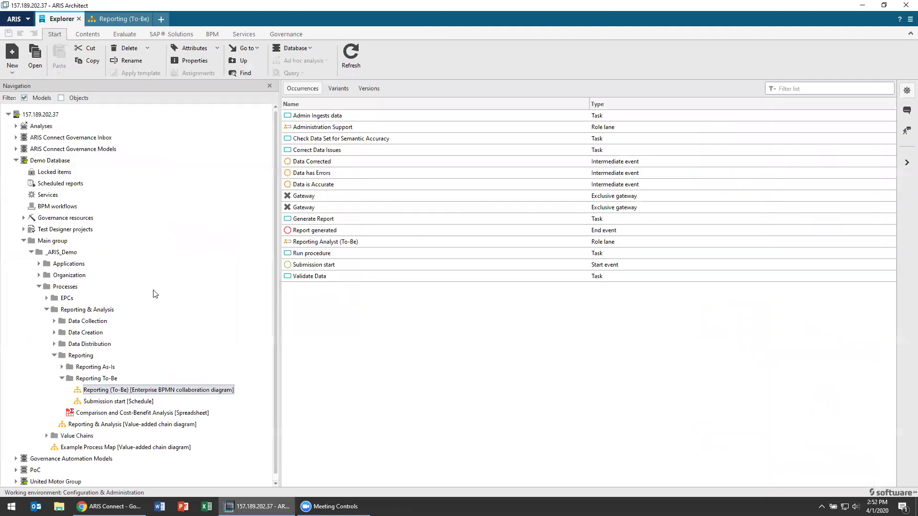
double_click(88, 369)
click(92, 378)
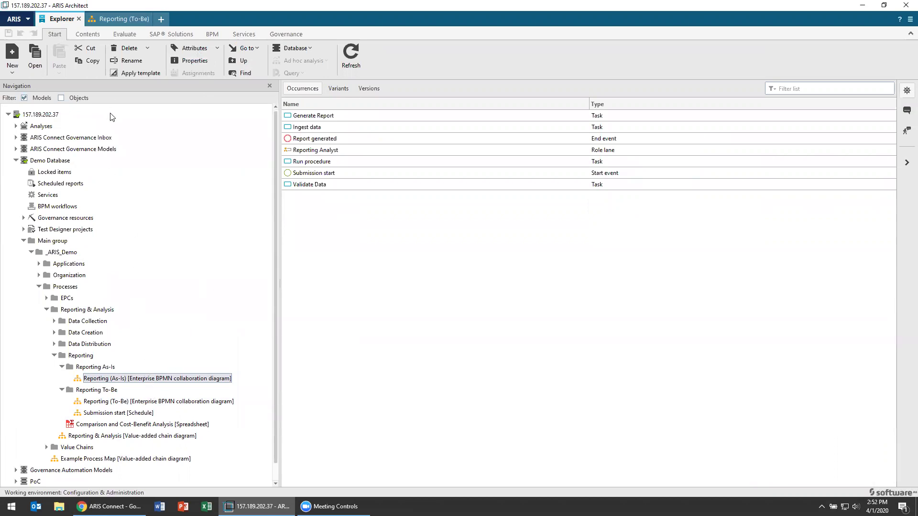
double_click(162, 379)
Open the Comparison and Cost-Benefit Analysis spreadsheet from the Reporting group and inspect its Reporting (As-Is) and Reporting (To-Be) heading cells.
click(60, 18)
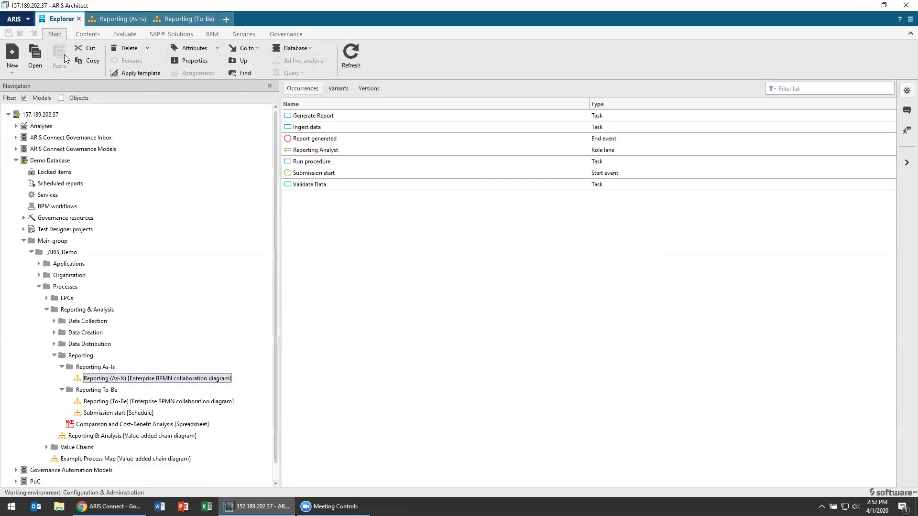
right_click(85, 356)
mouse_move(139, 297)
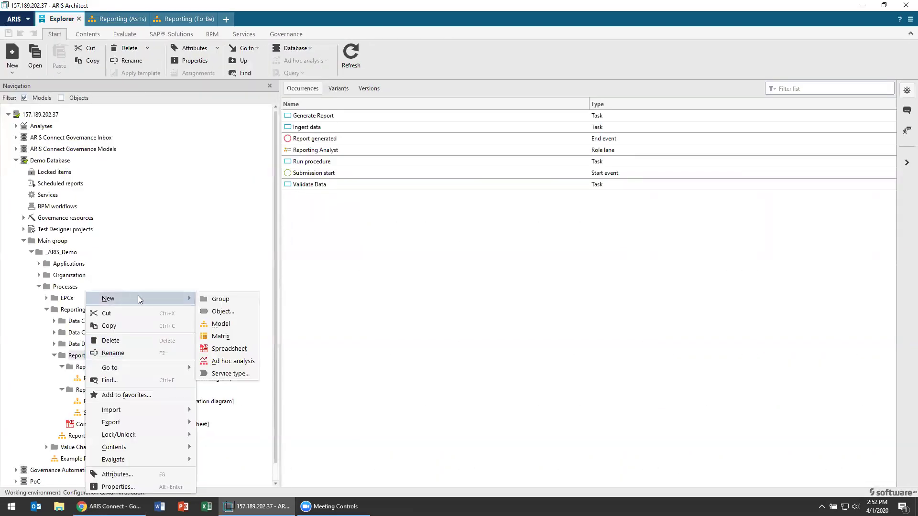
click(78, 426)
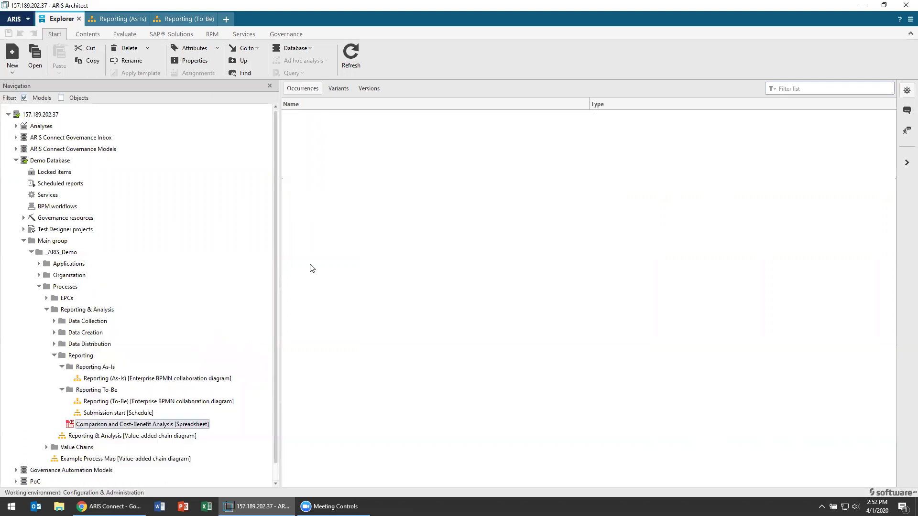
double_click(161, 427)
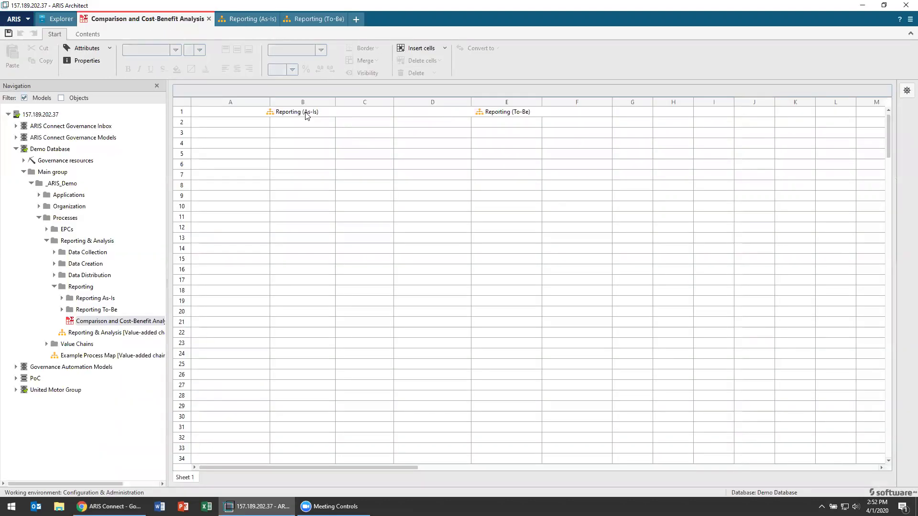
click(306, 115)
click(466, 116)
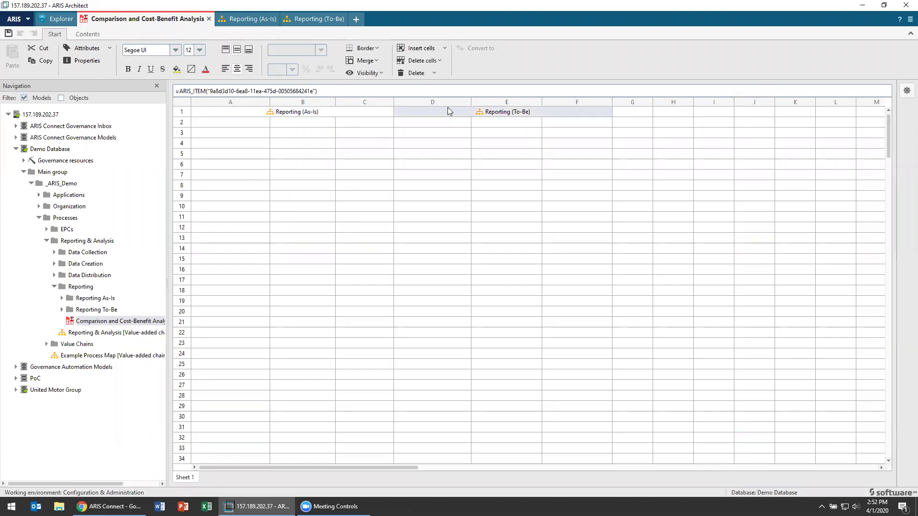
click(363, 111)
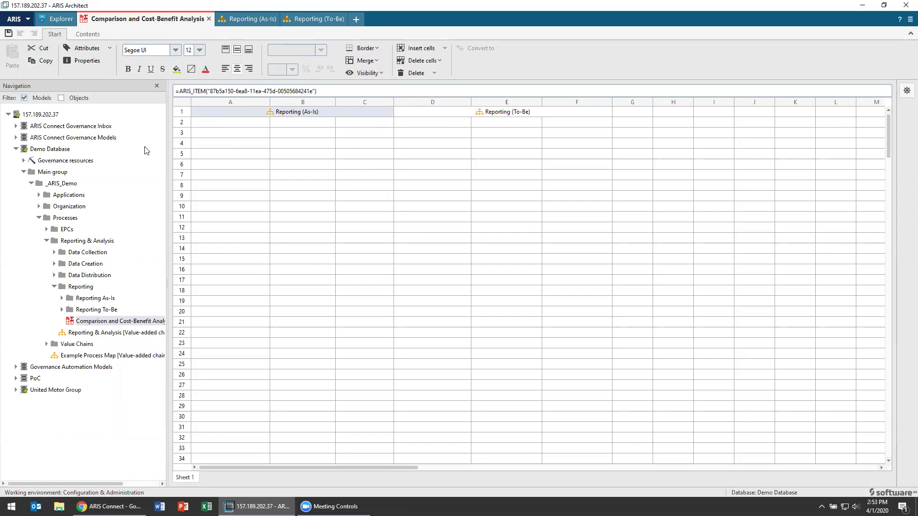
Enter the column header Steps in cell A2 under the Reporting (As-Is) heading.
double_click(261, 123)
text(Steps)
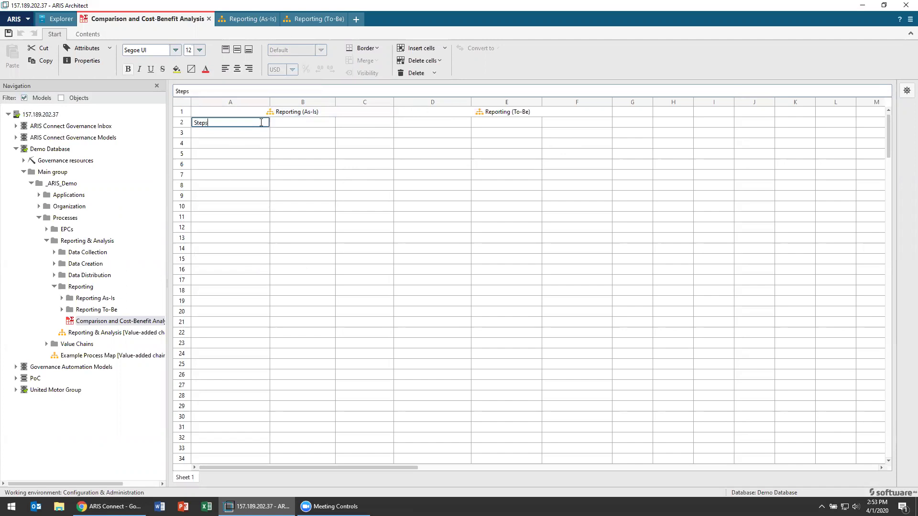
click(283, 197)
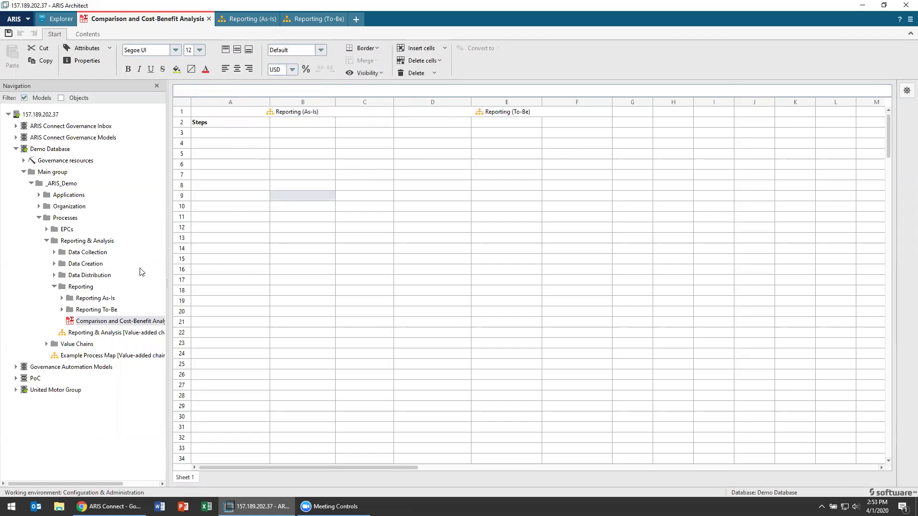
Show the objects of the Reporting As-Is group and place Ingest data, Validate Data, Run procedure and Generate Report in cells A3 to A6.
click(61, 299)
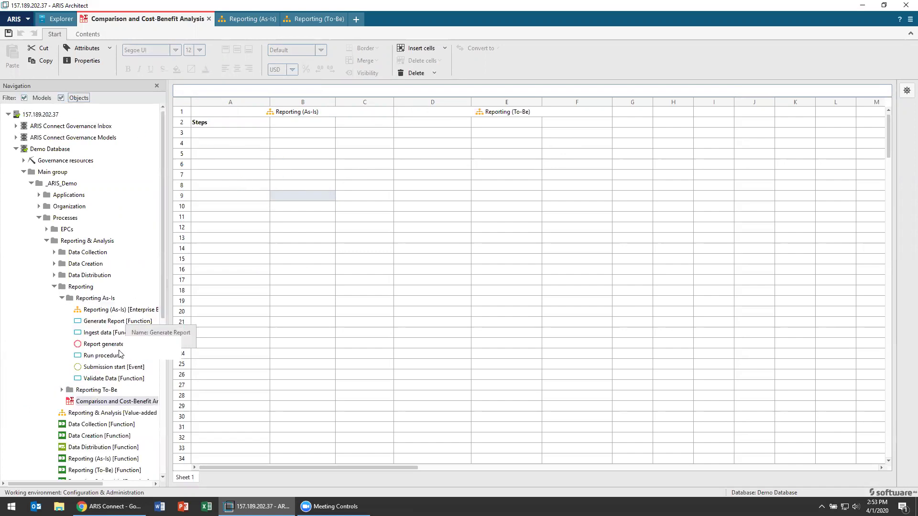
click(118, 321)
drag(109, 335, 223, 137)
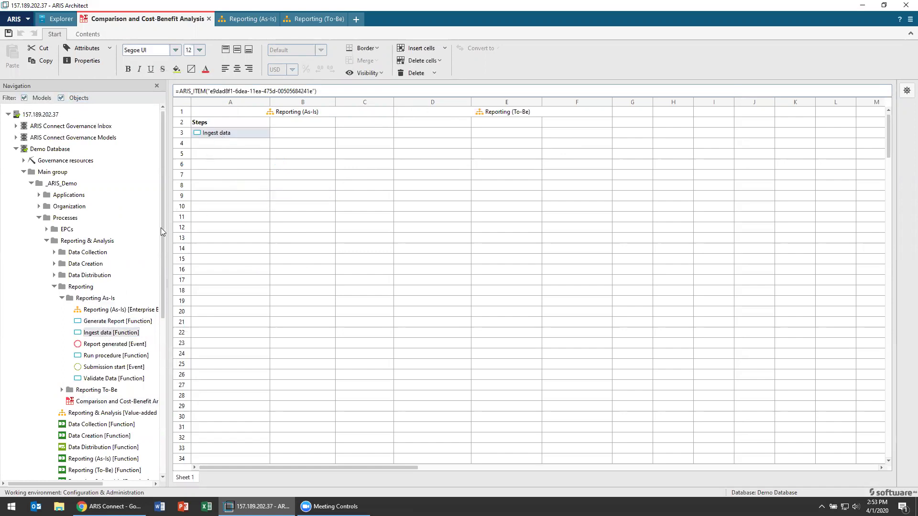
drag(111, 379, 244, 147)
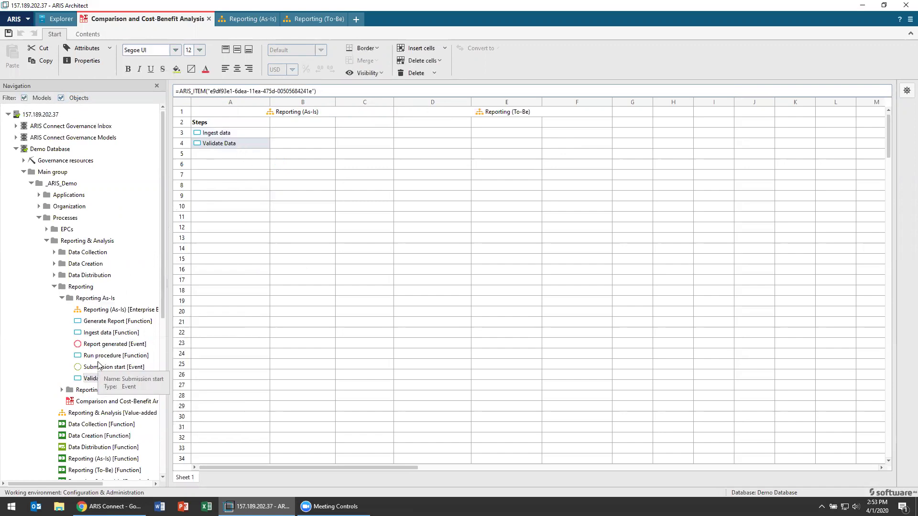
drag(102, 355, 218, 153)
drag(119, 321, 219, 171)
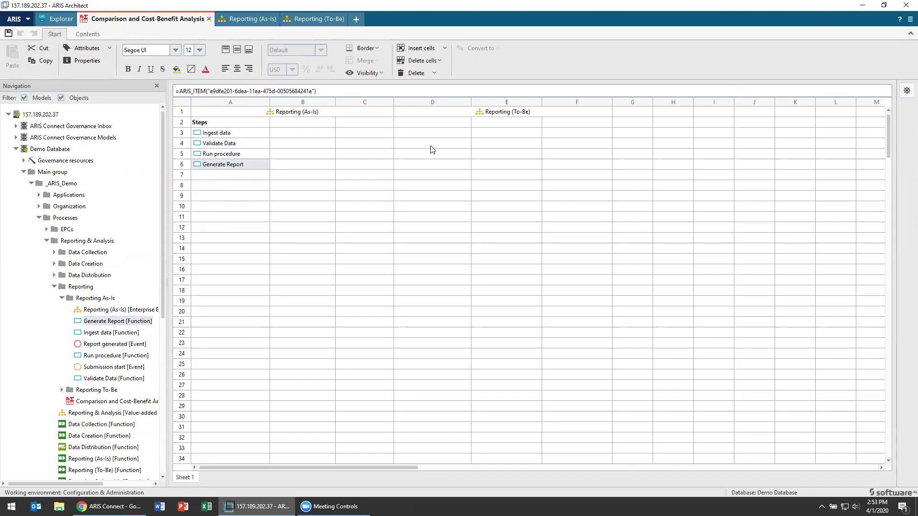
Expand the Reporting To-Be group to list its objects and bring up the Reporting (To-Be) diagram.
click(62, 390)
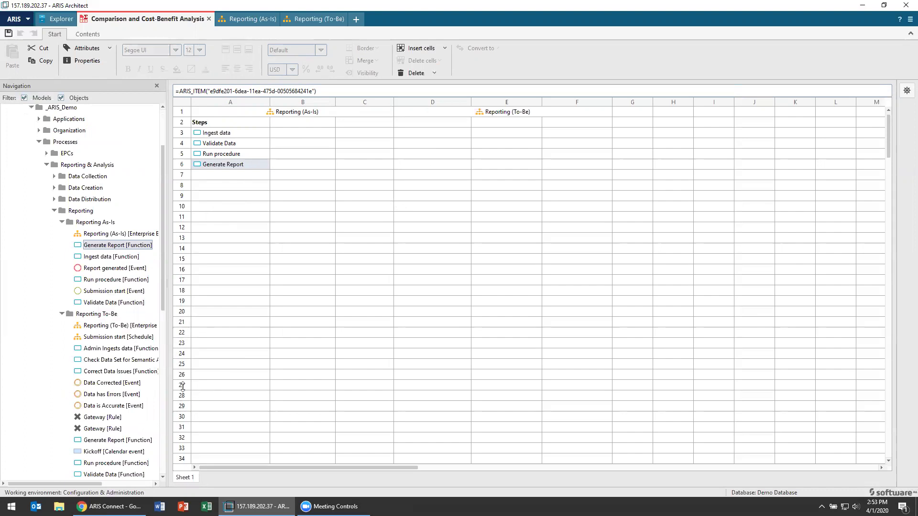
scroll(153, 386, down, 4)
scroll(153, 386, up, 3)
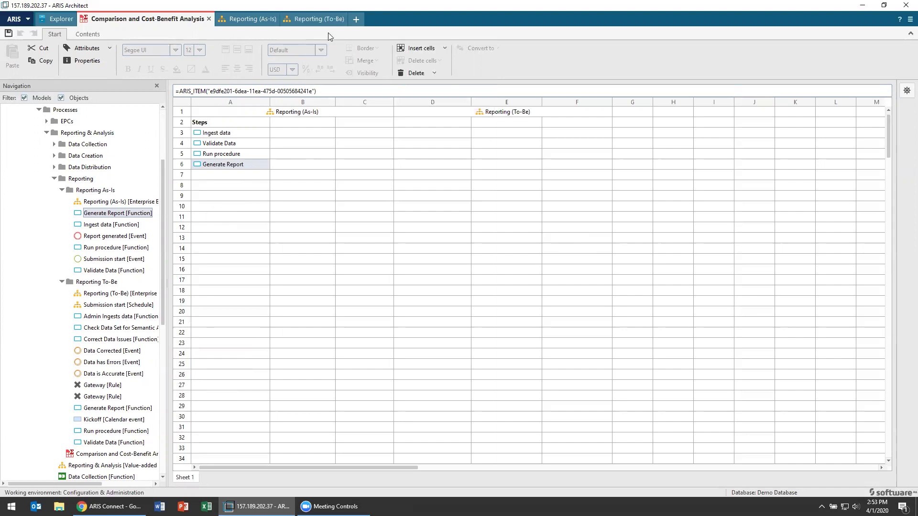
click(319, 18)
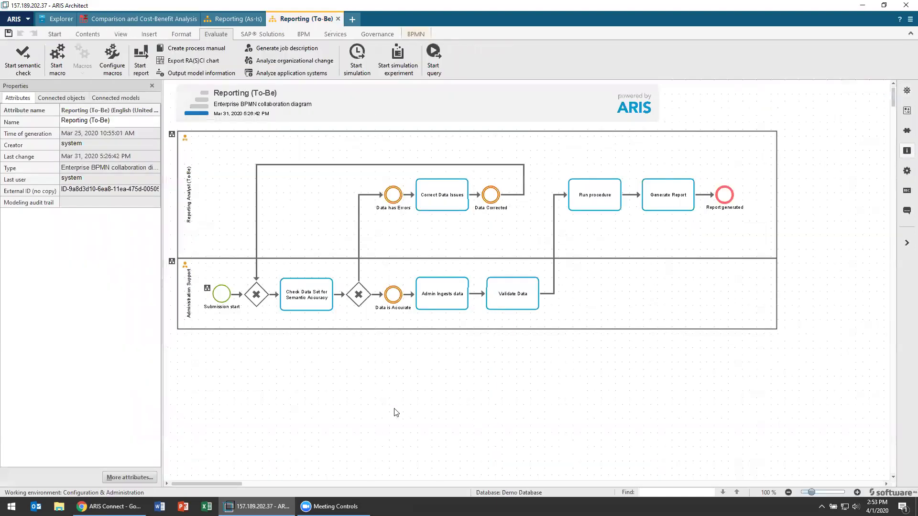
click(316, 289)
ctrl+click(442, 194)
ctrl+click(451, 283)
ctrl+click(503, 285)
ctrl+click(584, 200)
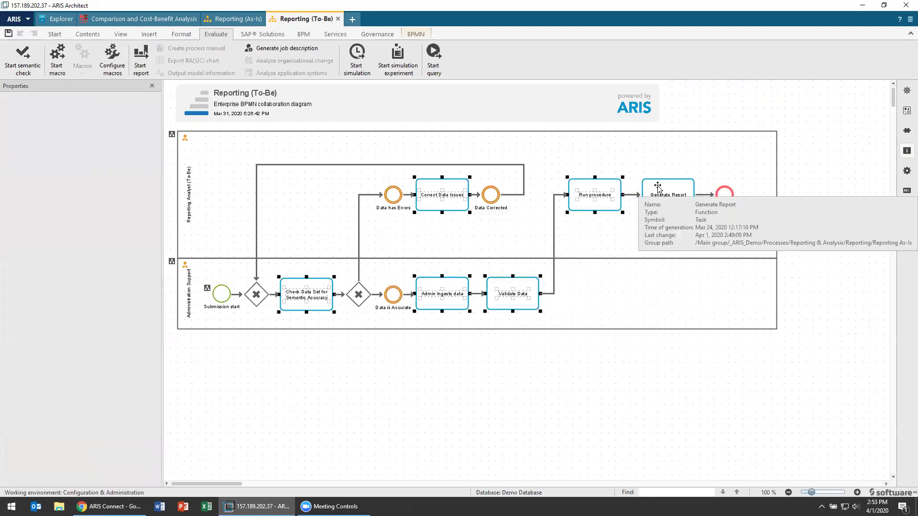
click(307, 396)
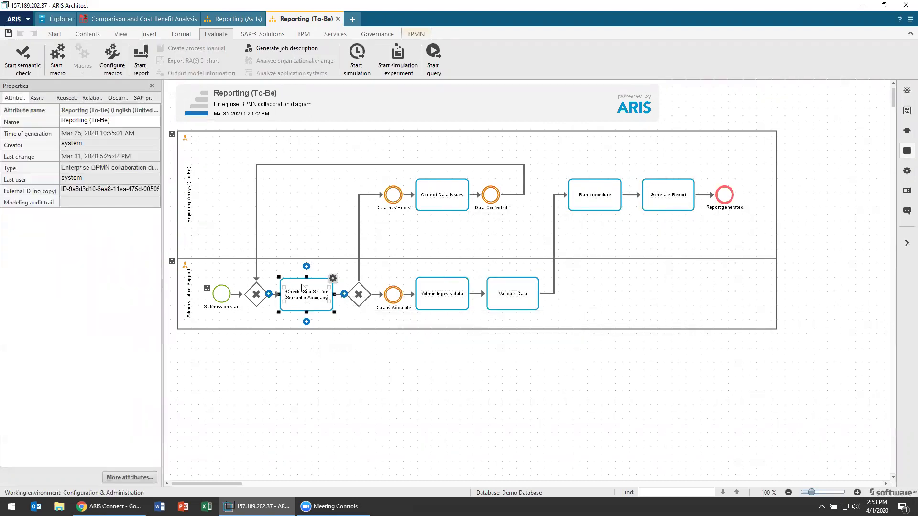
right_click(302, 287)
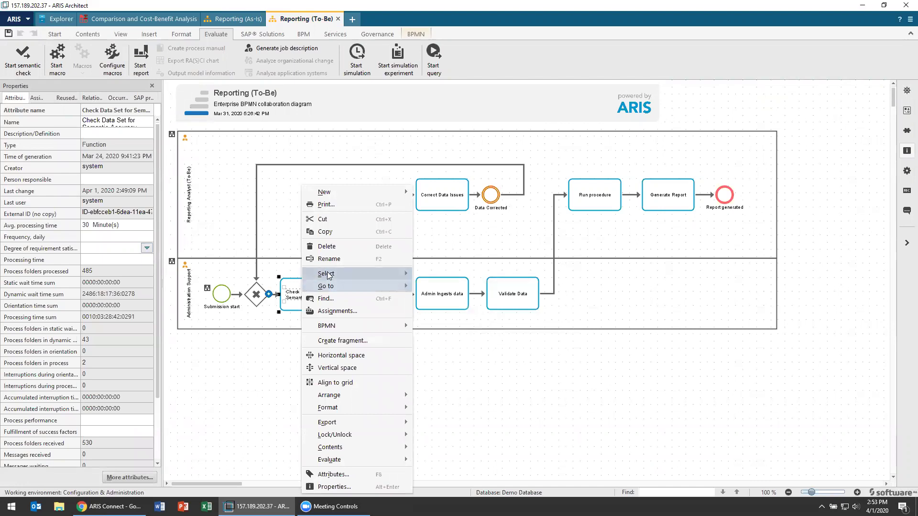
mouse_move(334, 274)
click(475, 312)
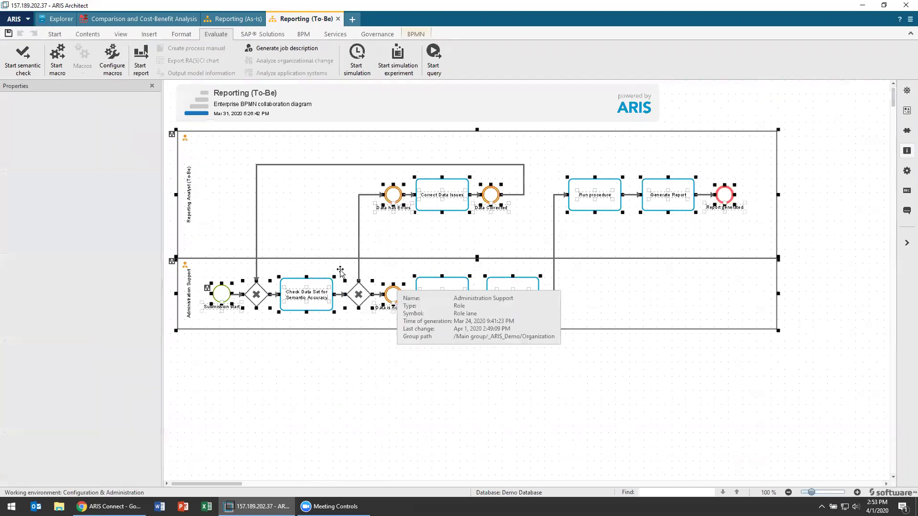
Select all objects of the same type as Check Data Set for Semantic Accuracy and copy them into the spreadsheet from cell D3 down.
right_click(314, 294)
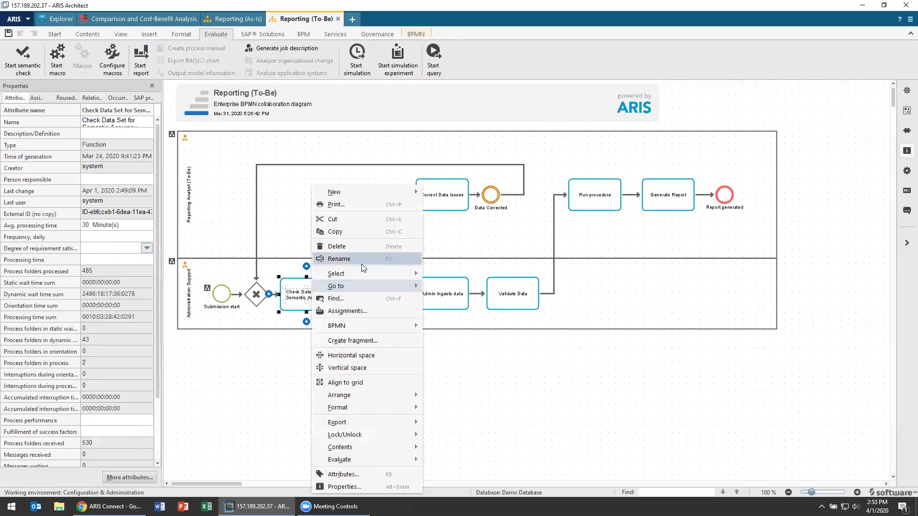
mouse_move(423, 276)
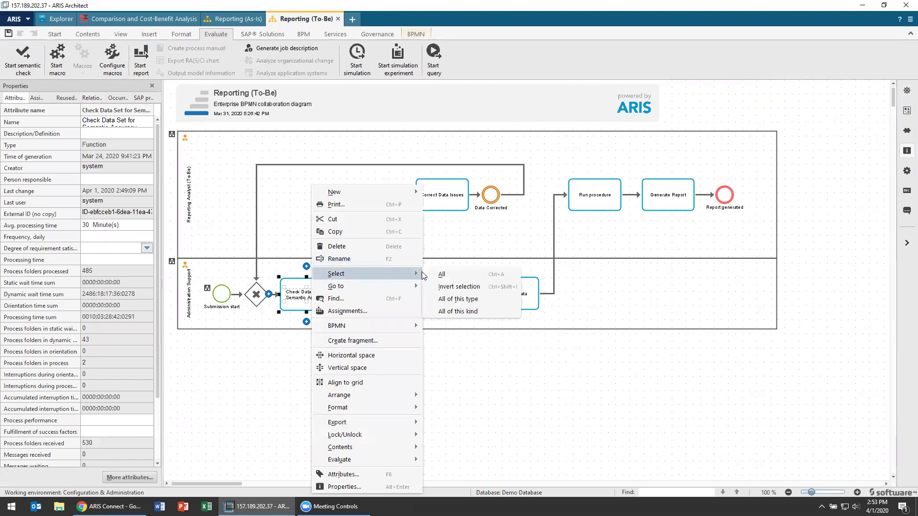
click(455, 299)
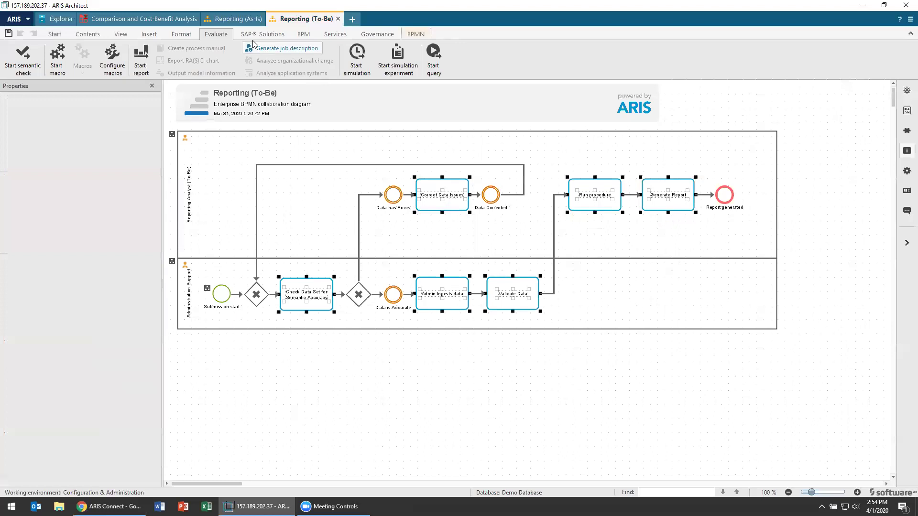
click(161, 19)
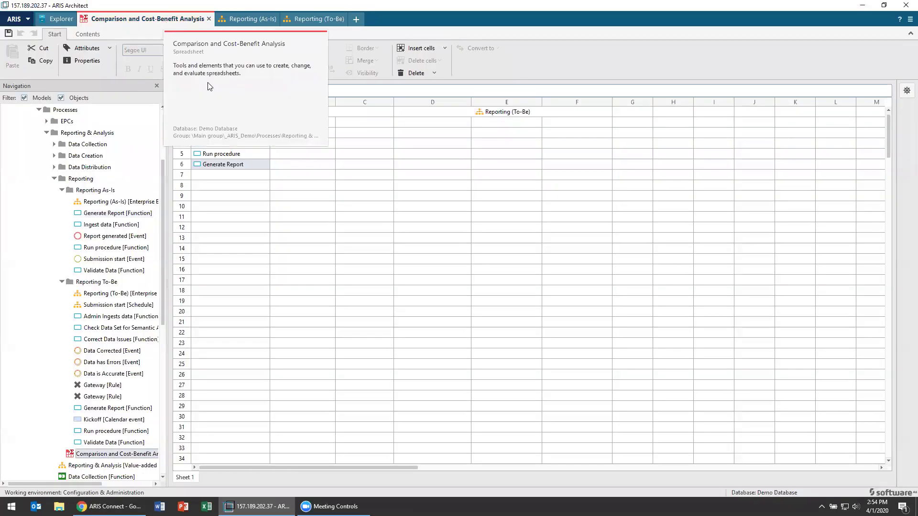
right_click(444, 125)
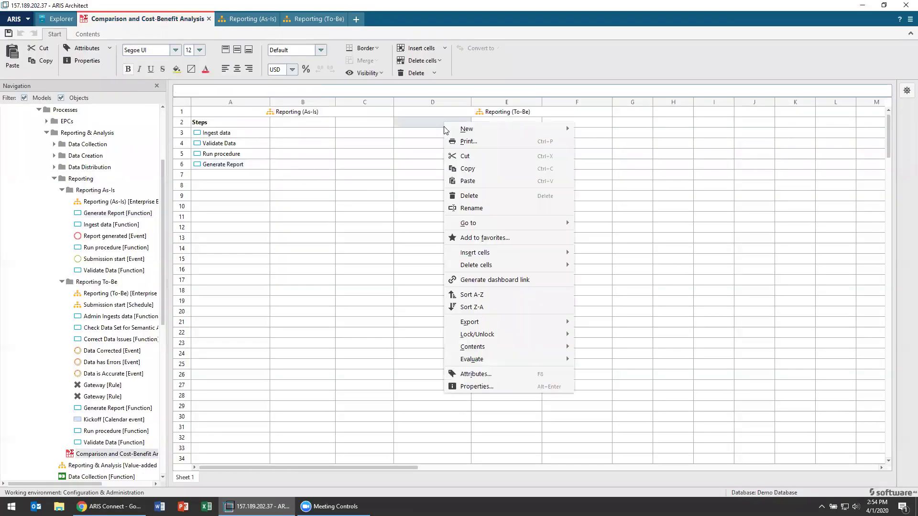
key(Escape)
click(419, 134)
key(ctrl+v)
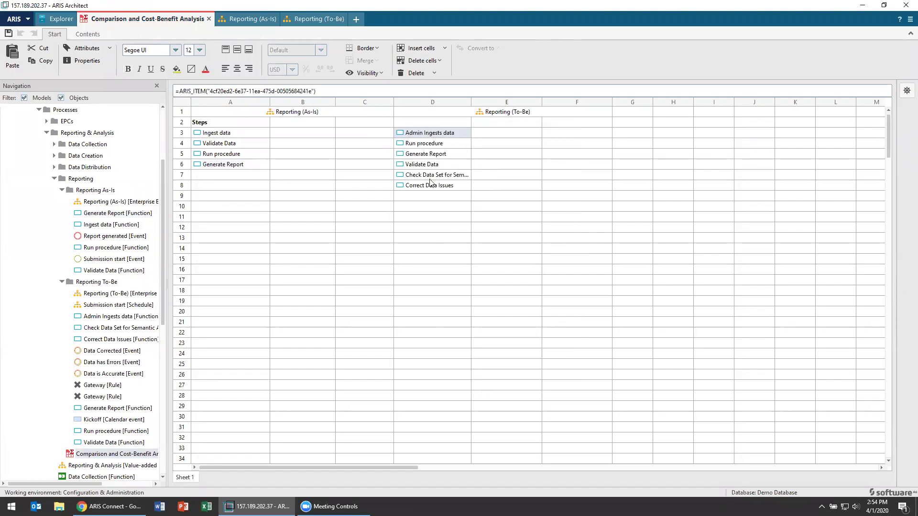
Enter the column header Steps in cell D2 under the Reporting (To-Be) heading.
mouse_move(273, 23)
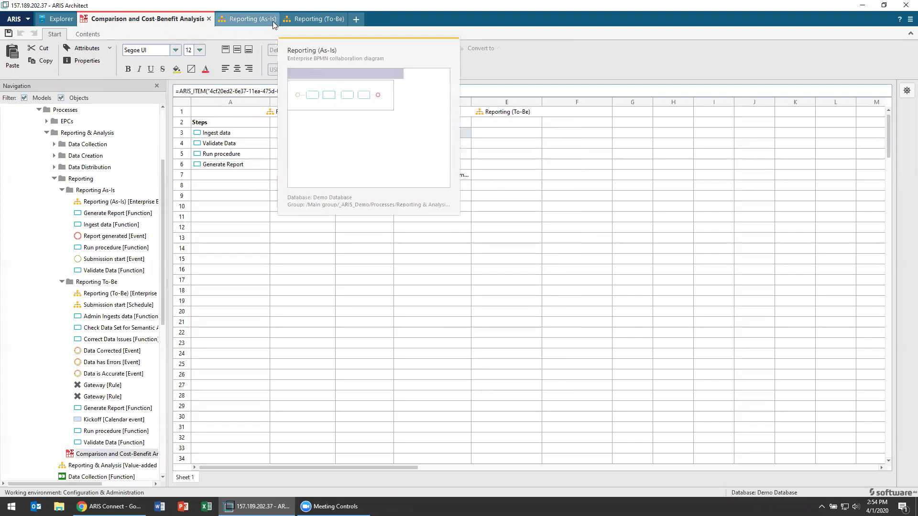
click(409, 126)
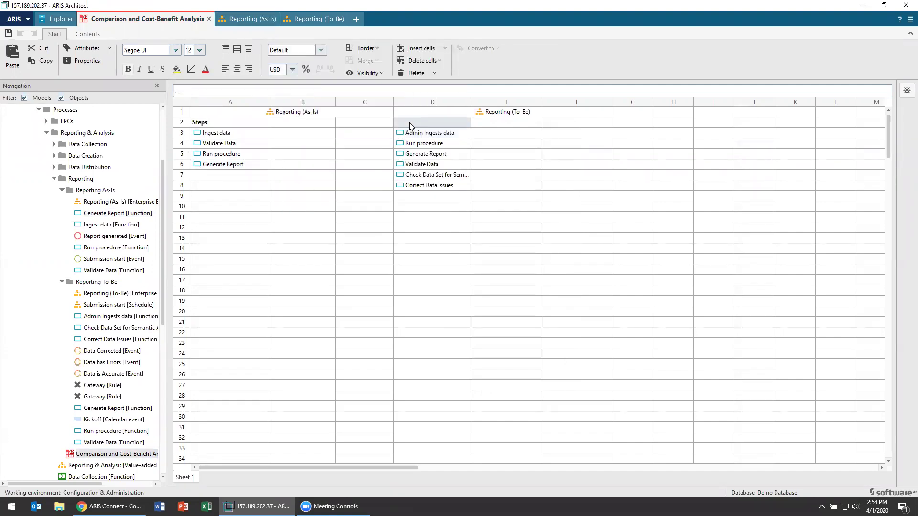
text(Steps)
key(Return)
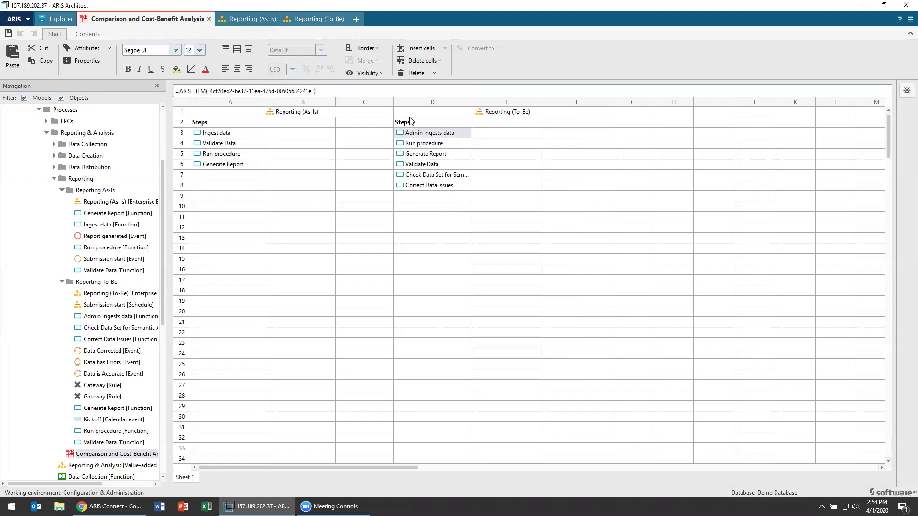
Enter the As-Is column headers Processing Time in cell B2 and Bottleneck Time in cell C2.
click(312, 124)
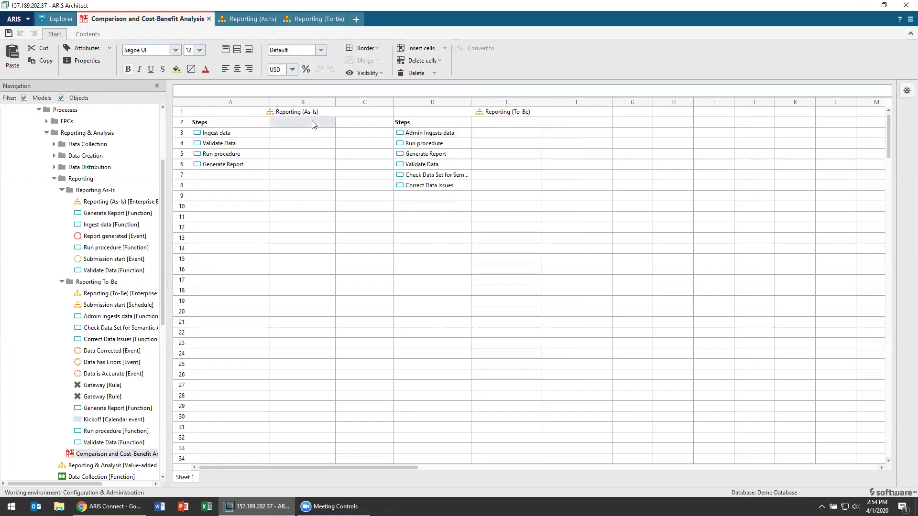
text(Processing Time)
key(Tab)
text(Bottleneck Time)
key(Tab)
Copy the Processing Time and Bottleneck Time headers from B2:C2 to E2:F2 for the To-Be section.
drag(313, 124, 364, 123)
key(ctrl+c)
click(506, 125)
key(ctrl+v)
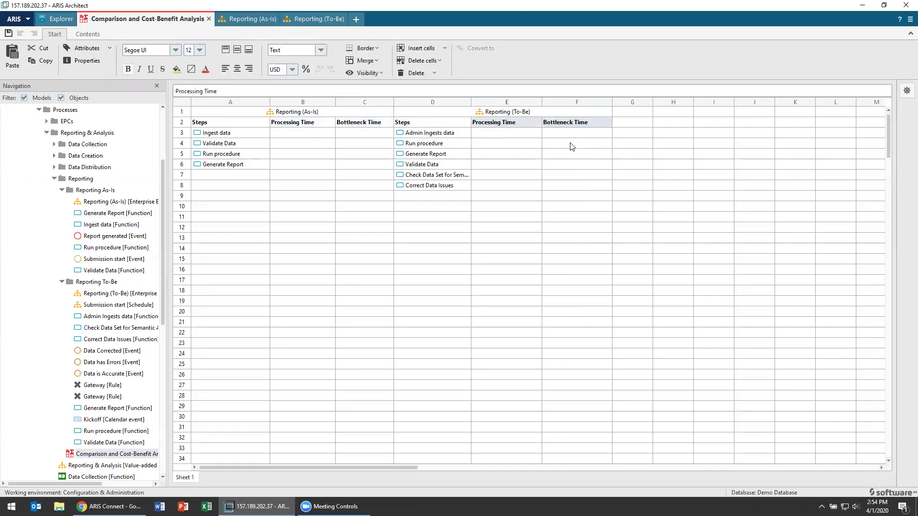
click(562, 141)
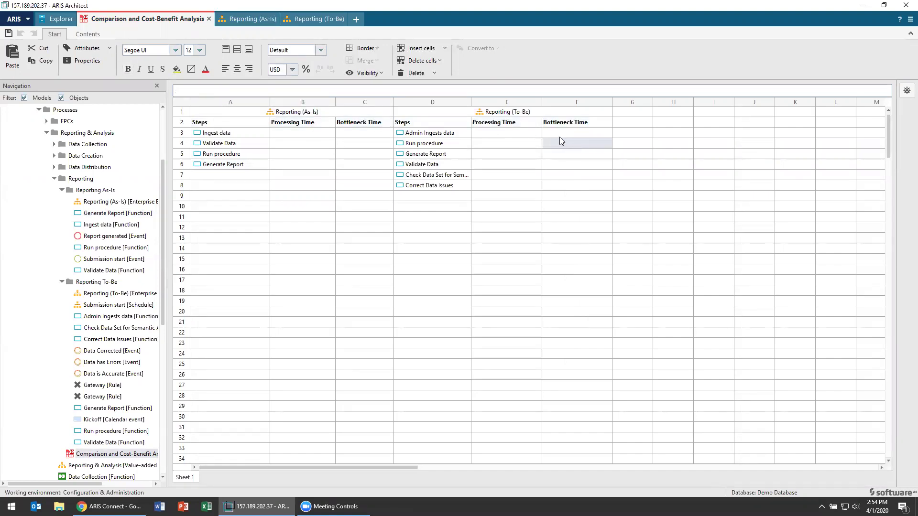
Enter =ARIS_ATTRIBUTE("AT_WORK_TIME_SUM") in cell G3 for the processing time sum attribute and widen column G to fit it.
click(630, 136)
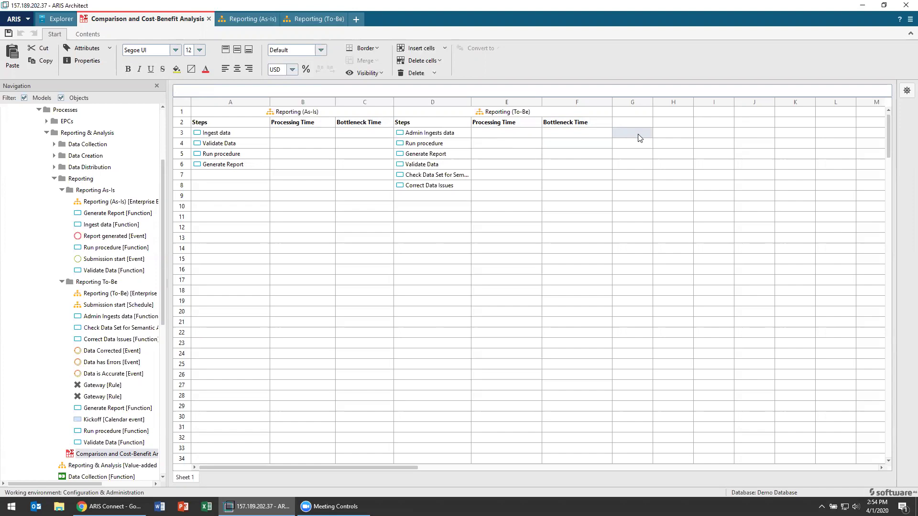
text(=)
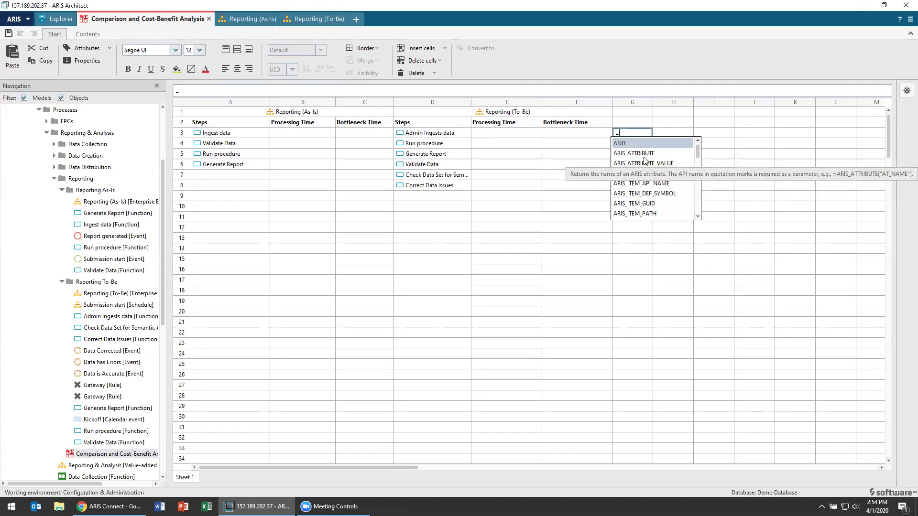
double_click(644, 154)
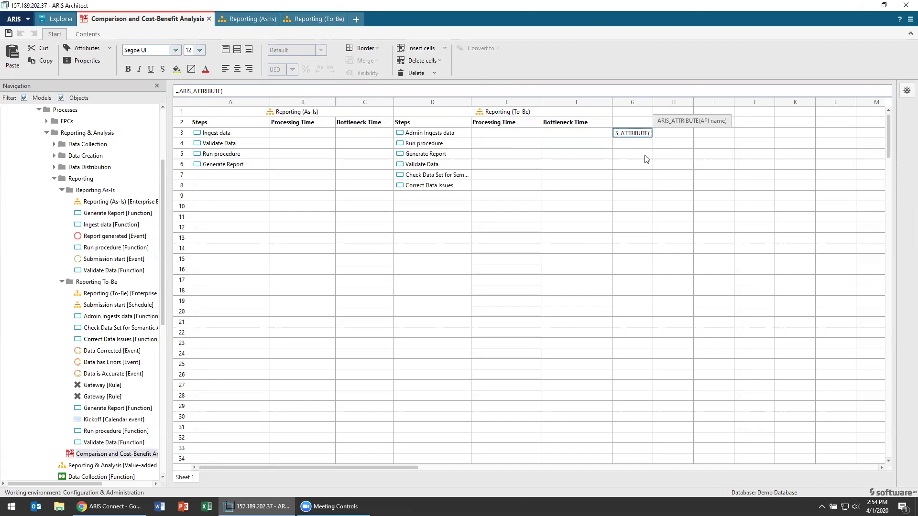
text(process)
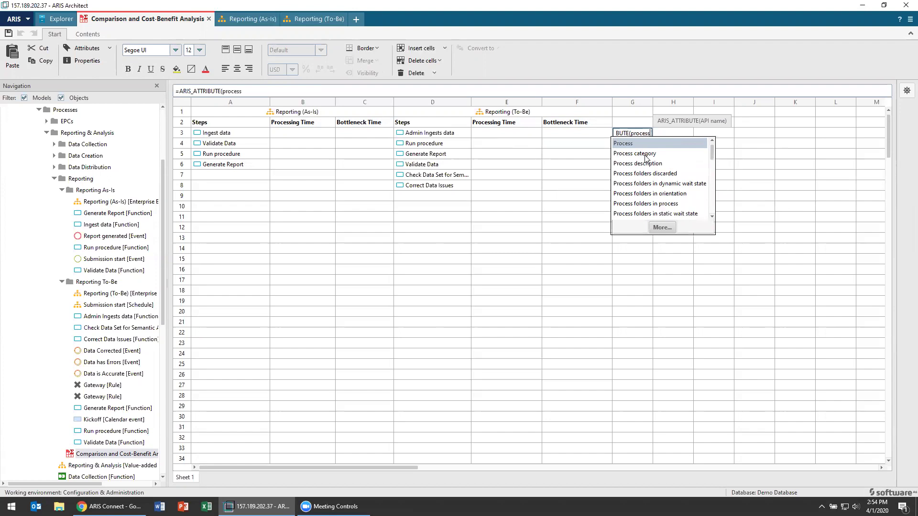
text(ing)
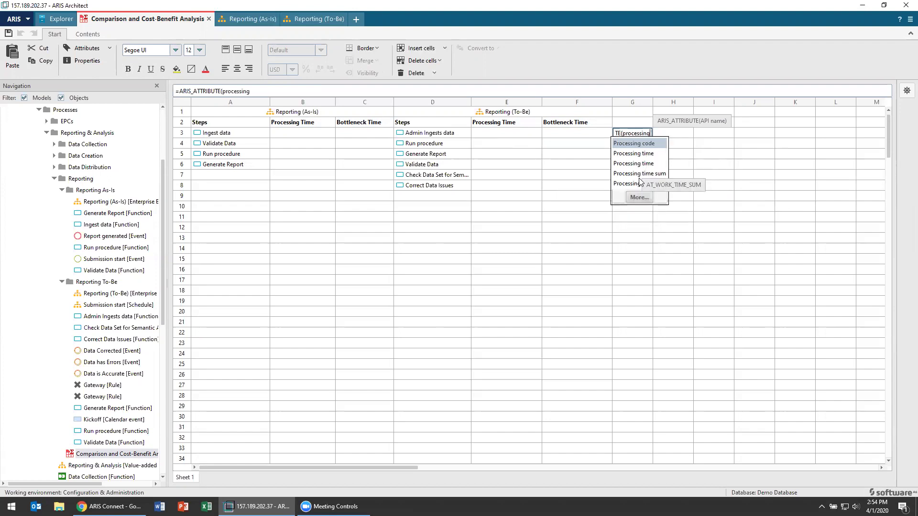
click(641, 174)
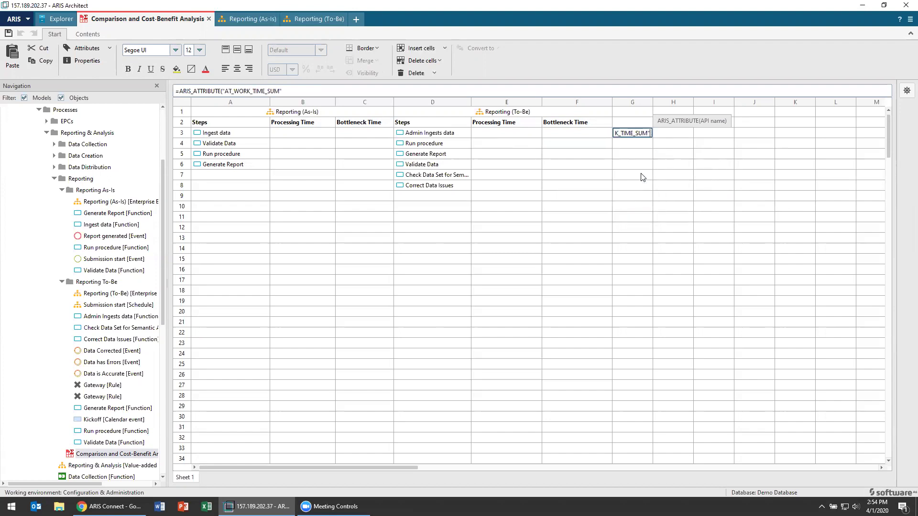
key(Return)
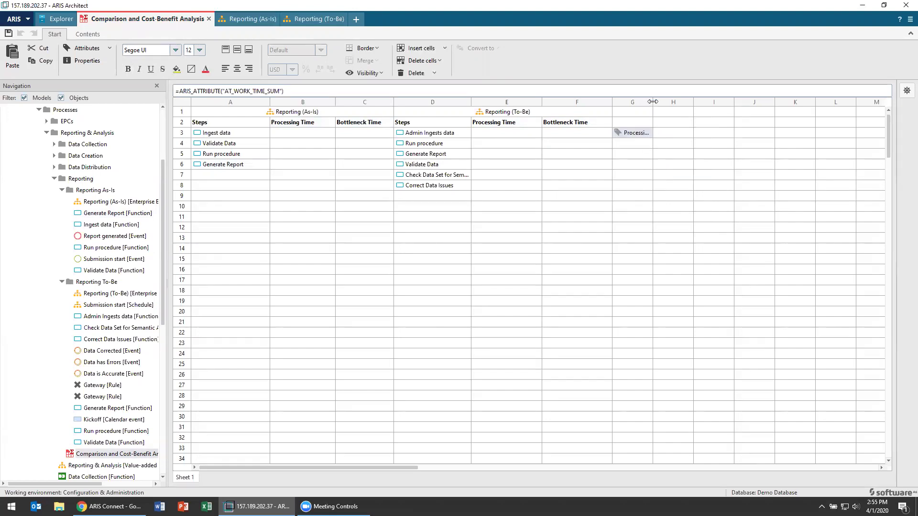
drag(652, 102, 727, 104)
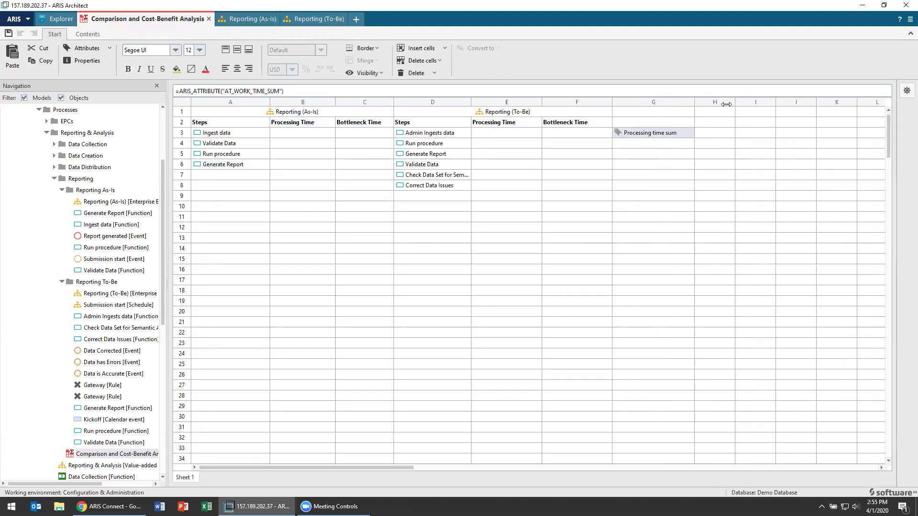
Widen column H and enter =ARIS_ATTRIBUTE("AT_DYN_WAIT_TIME_SUM") in cell H3 for the dynamic wait time sum attribute.
click(711, 134)
drag(735, 102, 778, 102)
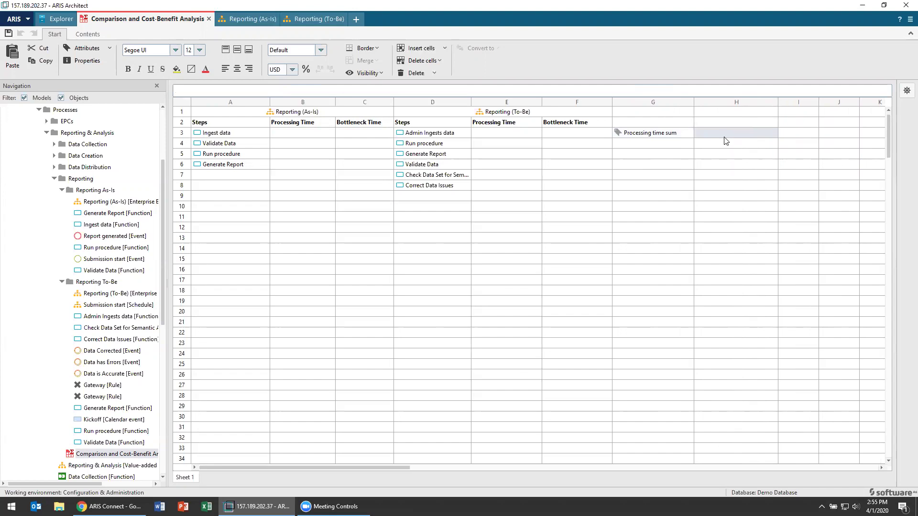
double_click(717, 135)
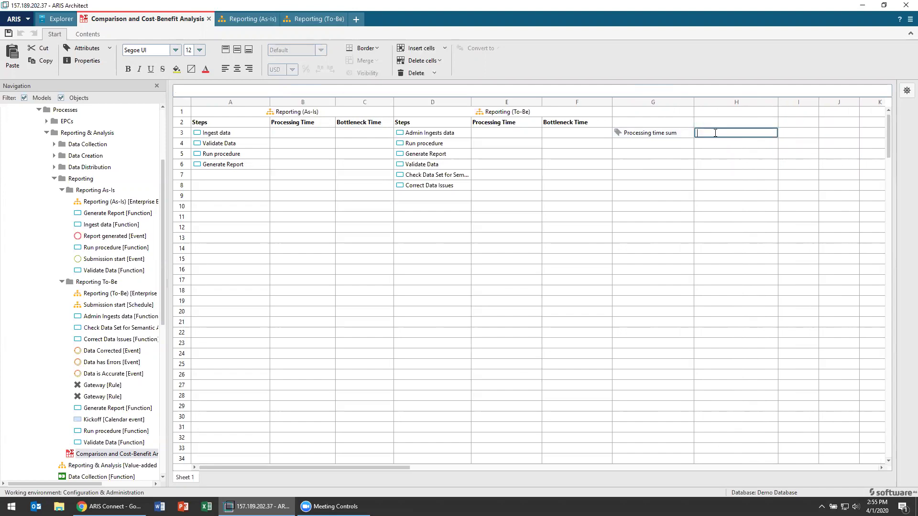
text(=)
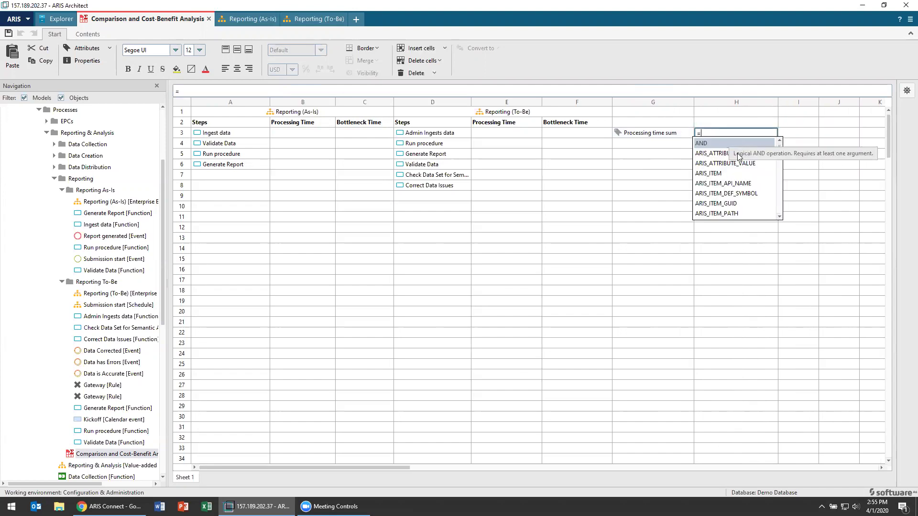
double_click(723, 154)
text(dynam)
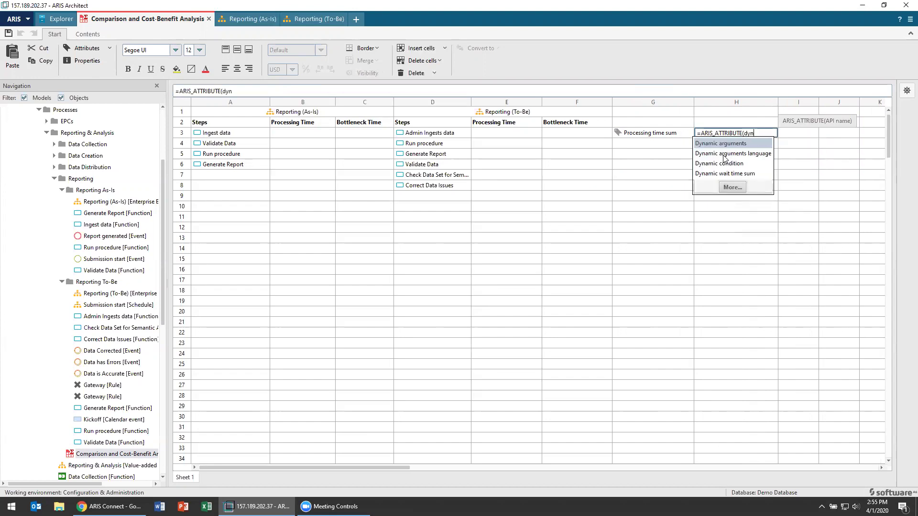
double_click(720, 174)
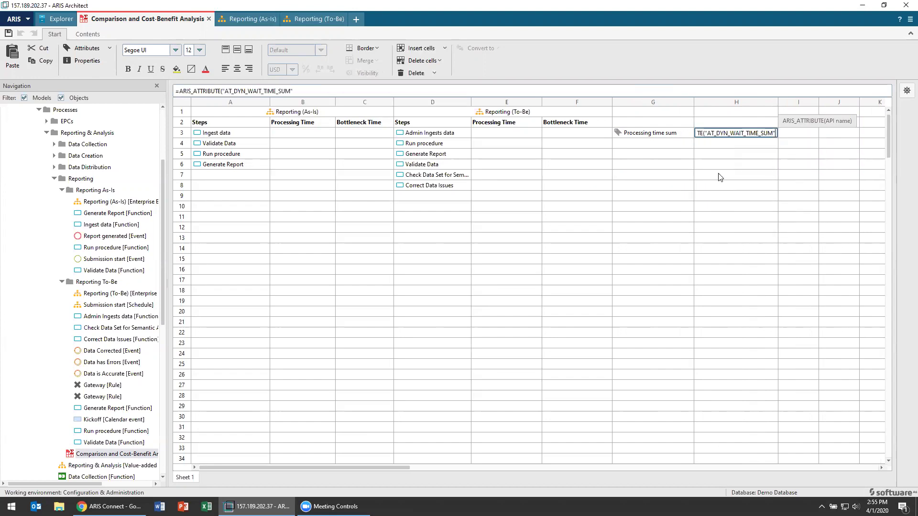
text())
key(Return)
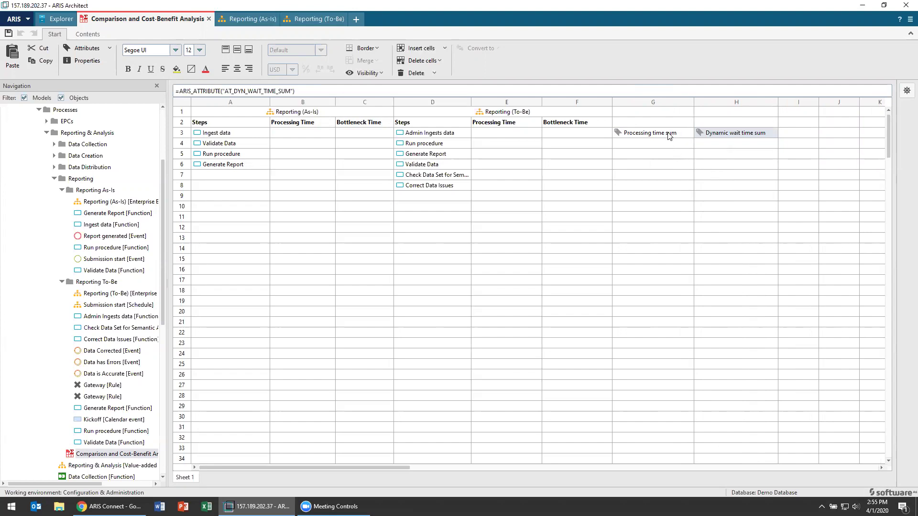
click(308, 136)
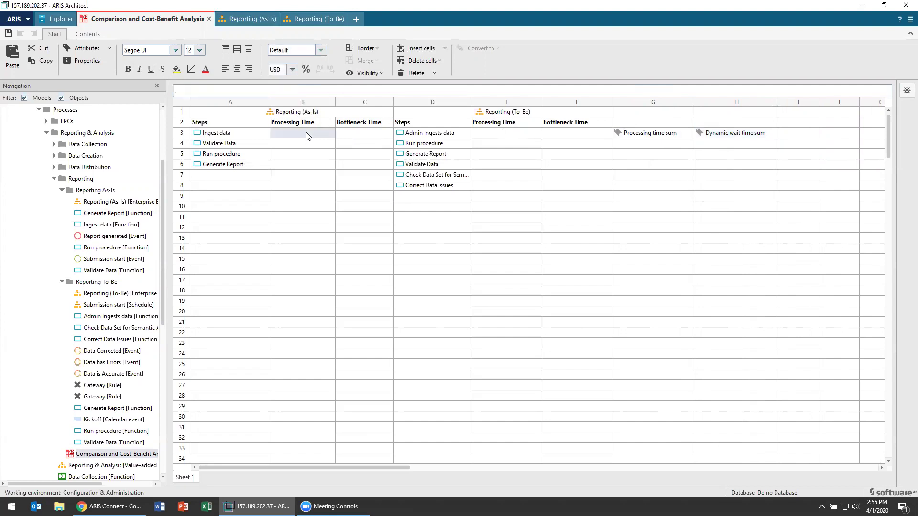
click(236, 136)
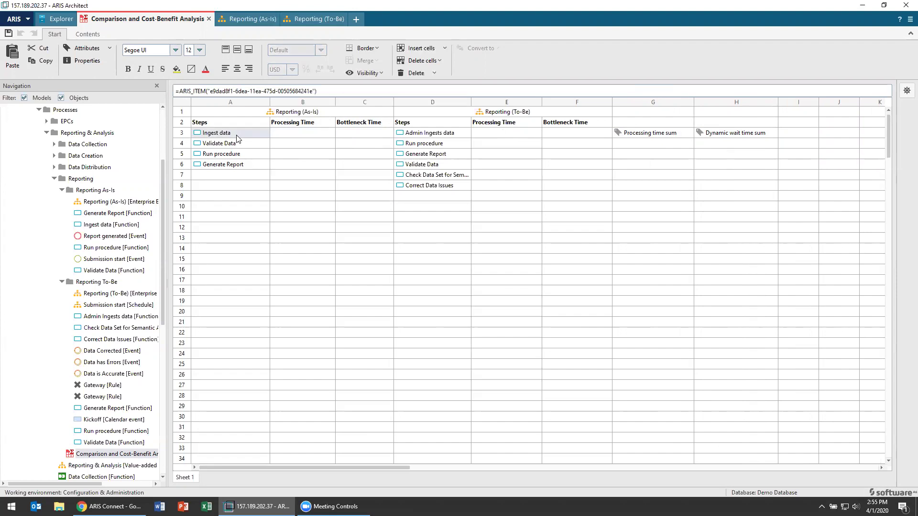
click(656, 137)
click(297, 132)
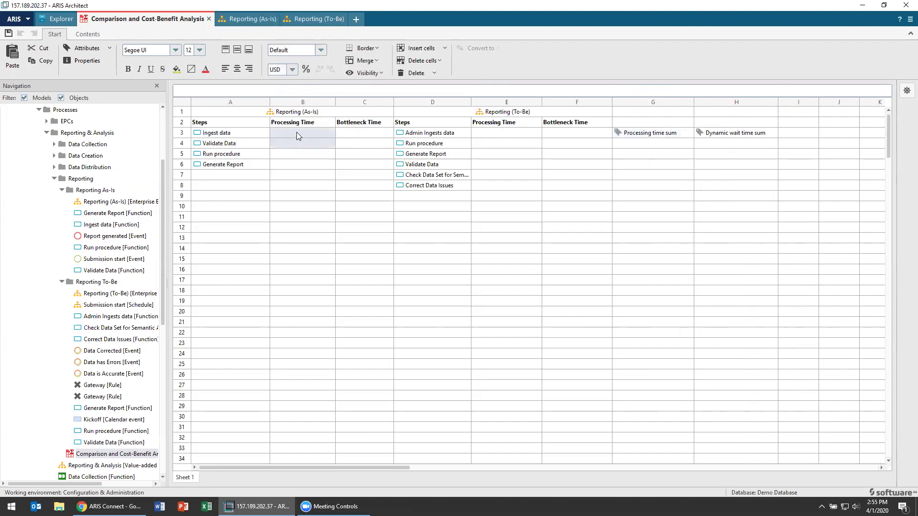
click(325, 158)
Enter the formula =ARIS_ATTRIBUTE_VALUE(A3;G3) in cell B3 for the As-Is processing time of Ingest data.
click(311, 133)
text(=)
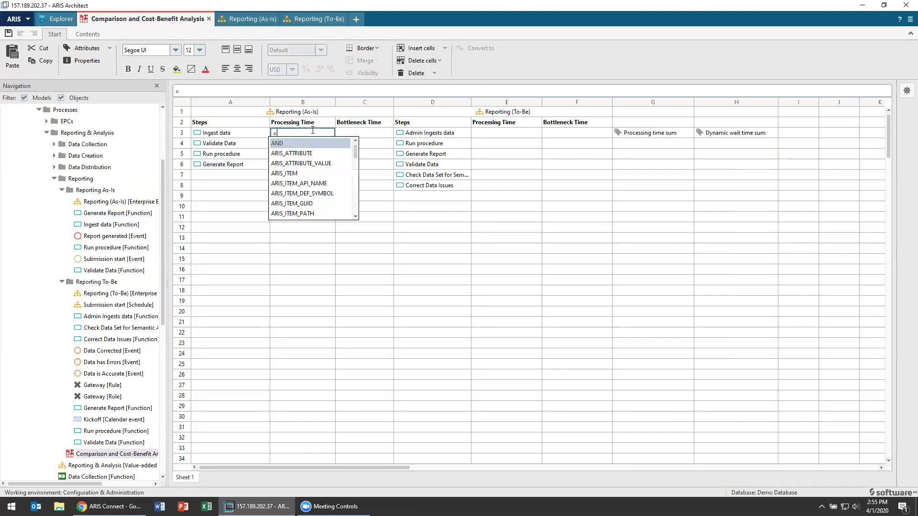
double_click(303, 164)
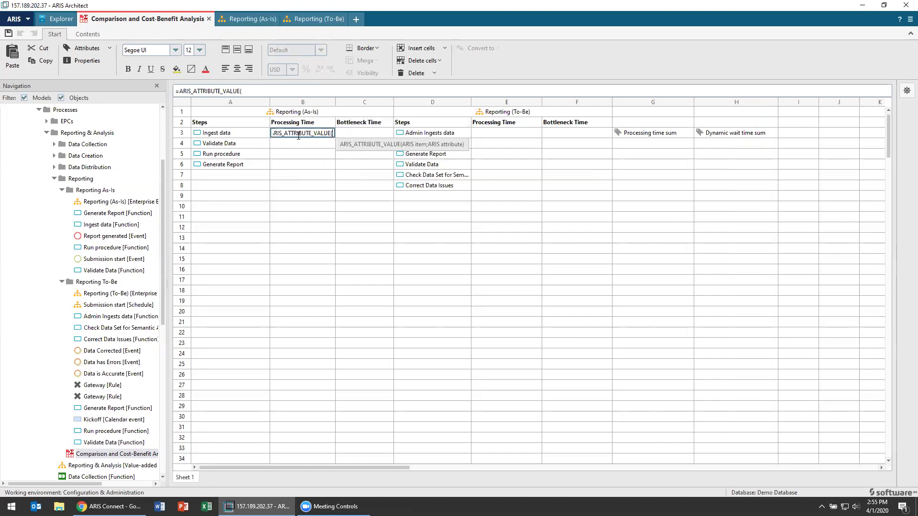
click(226, 134)
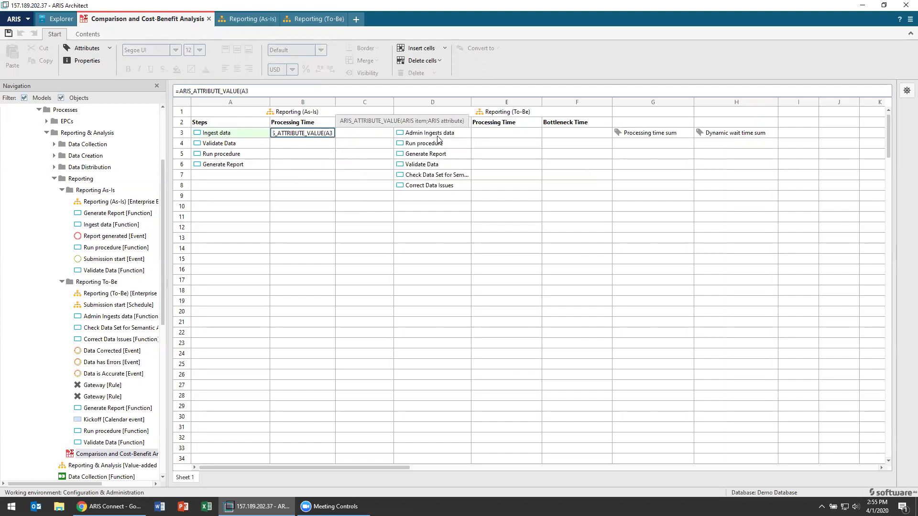
click(681, 136)
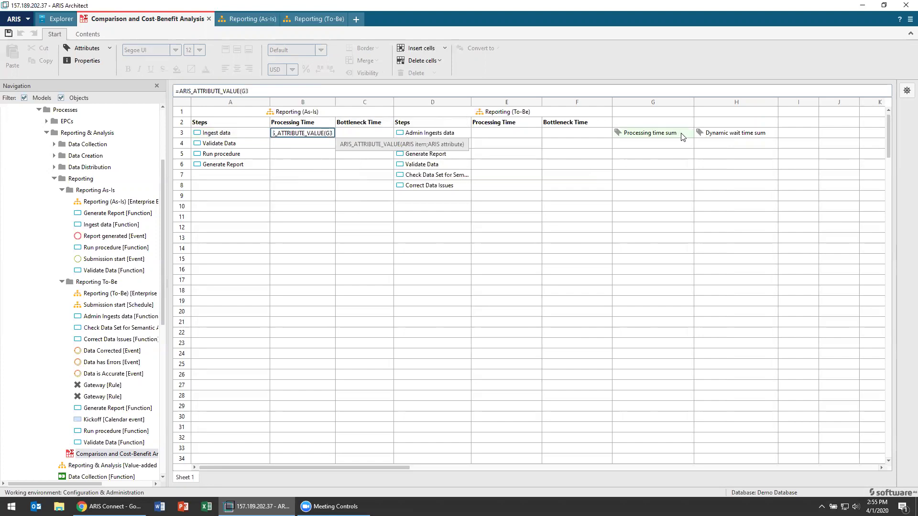
click(250, 136)
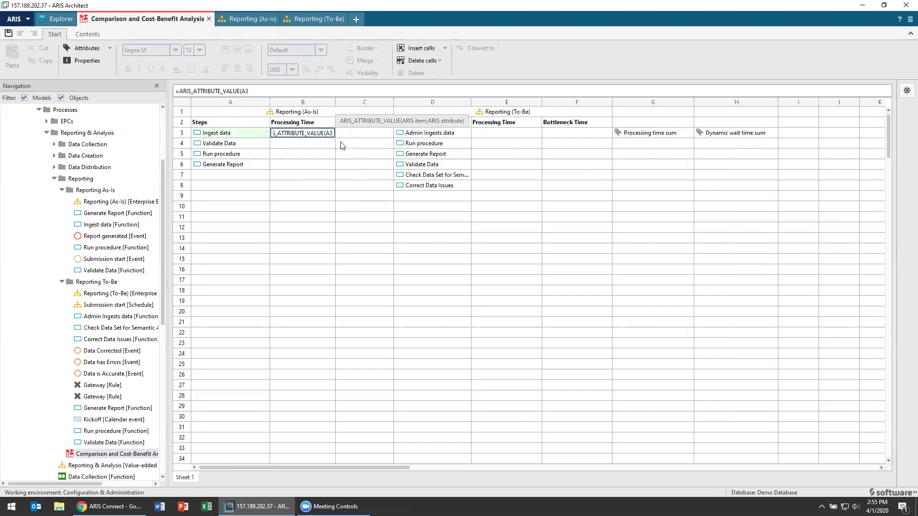
text(;)
click(643, 136)
text())
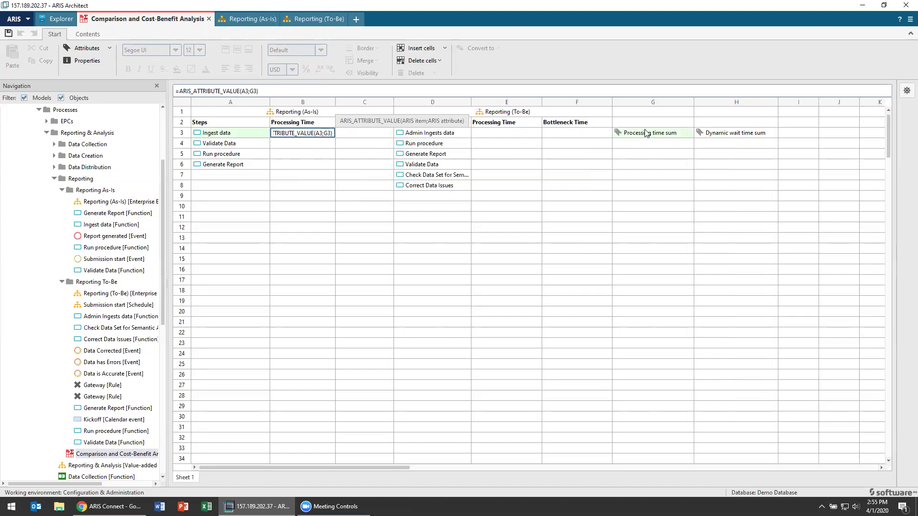
key(Return)
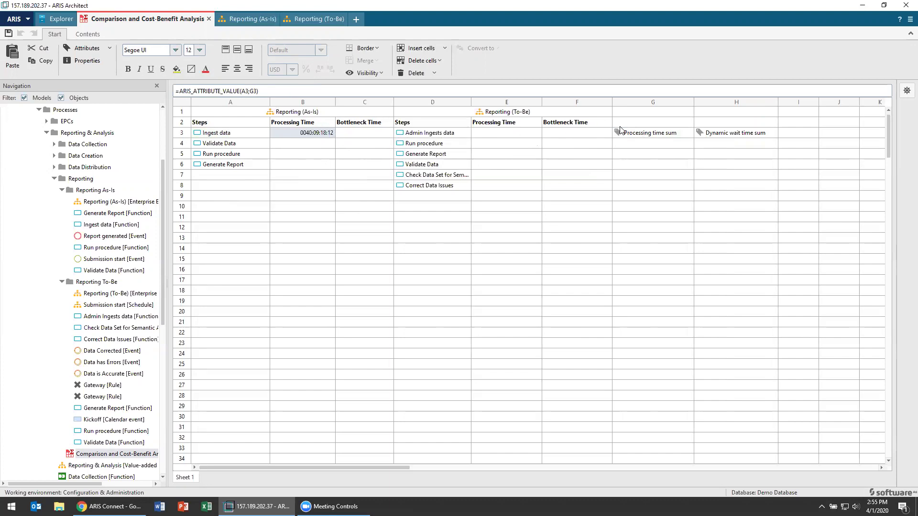
Copy the processing time sum attribute from G3 to G4:G8 and the dynamic wait time sum attribute from H3 to H4:H8.
drag(678, 138, 662, 187)
key(ctrl+v)
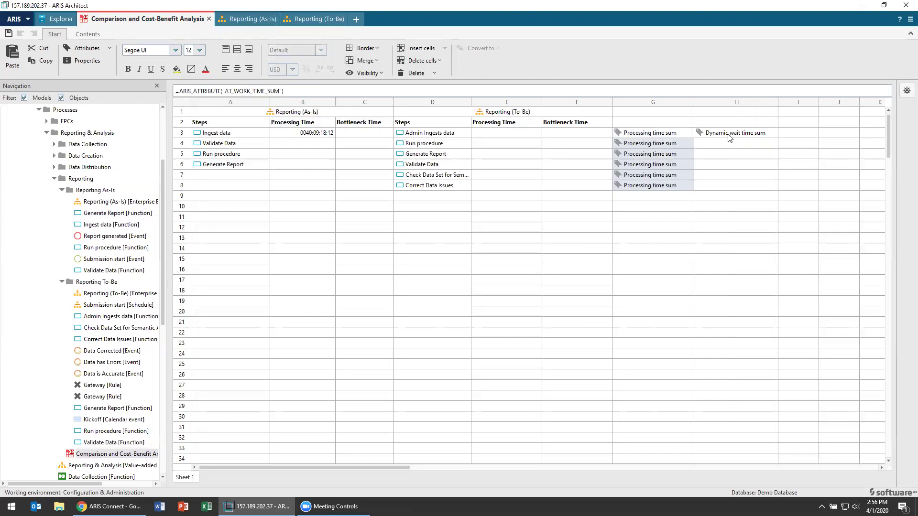
click(729, 136)
drag(738, 144, 741, 193)
text(Dynamic wait time sum Dynamic wait time sum Dynamic wait time sum Dynamic wait time sum Dynamic wait time sum)
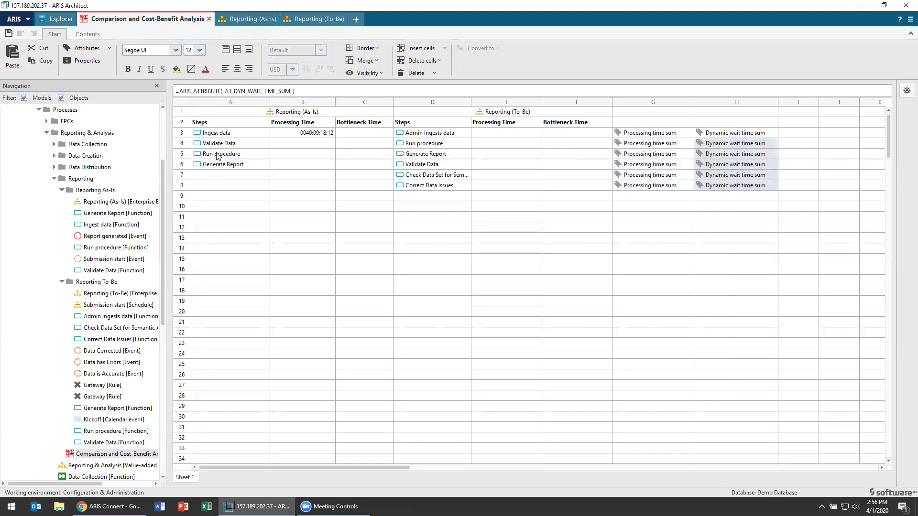
Copy the As-Is processing time formula from B3 to B4:B6 for the remaining steps.
click(317, 136)
click(317, 145)
drag(316, 149, 320, 165)
key(ctrl+v)
click(322, 137)
click(329, 145)
click(330, 166)
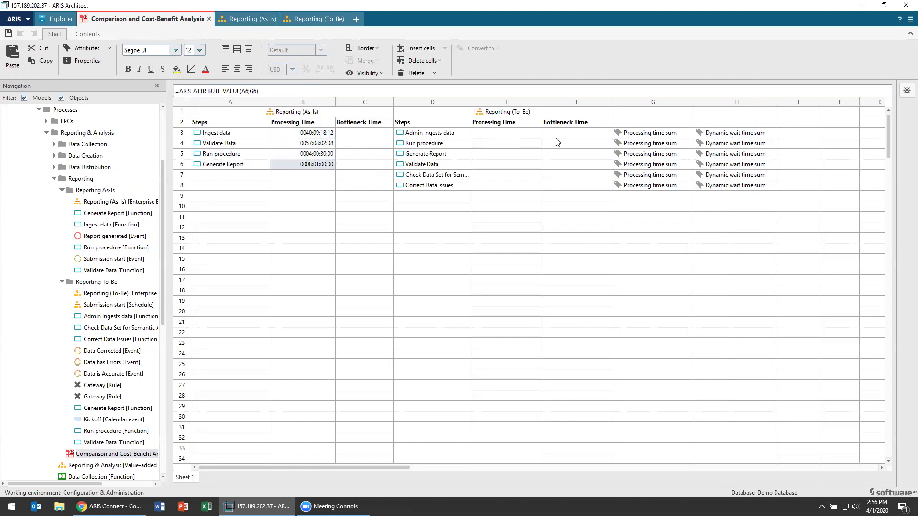
Enter =ARIS_ATTRIBUTE_VALUE(A3;H3) in cell C3 for the As-Is bottleneck time and copy it to C4:C6.
click(356, 136)
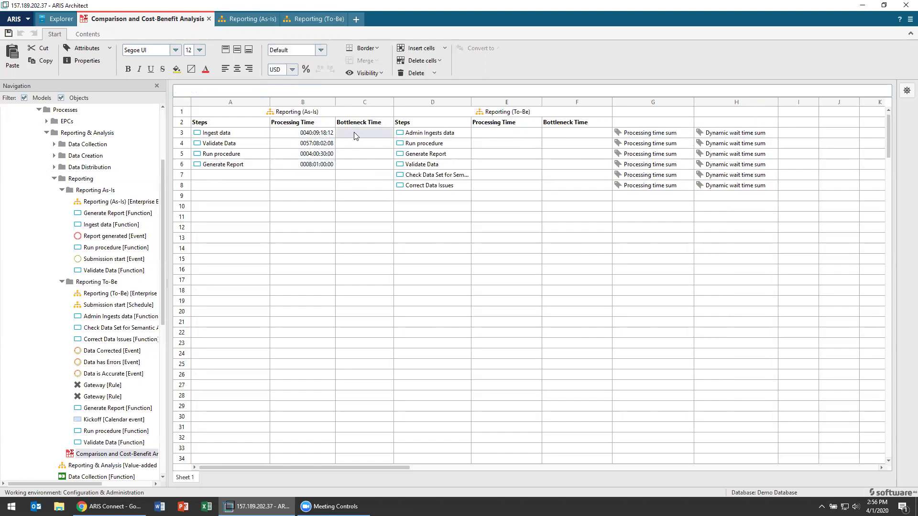
text(=ARIS)
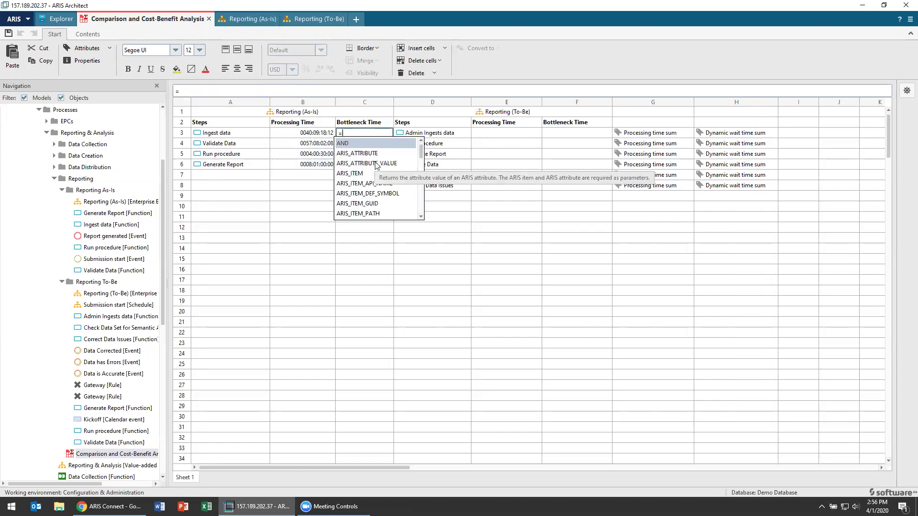
key(Down)
key(Down)
key(Tab)
click(218, 134)
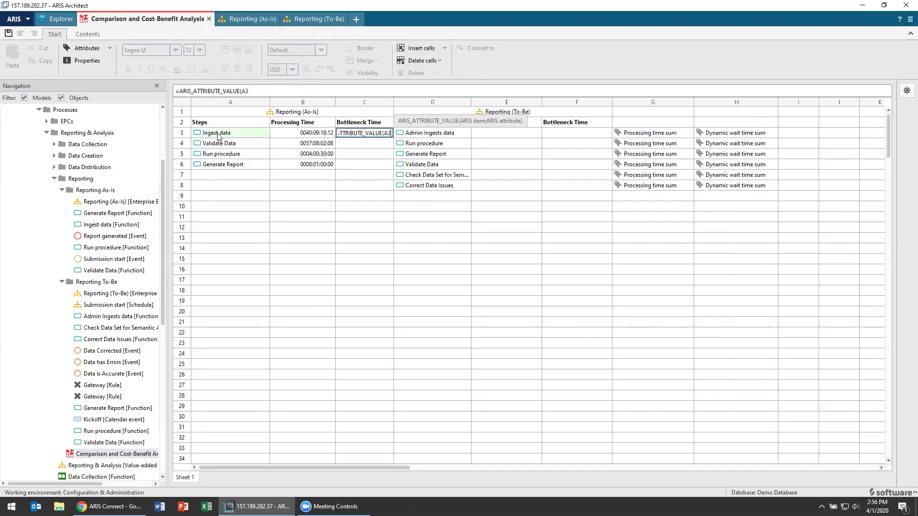
text(;)
click(722, 135)
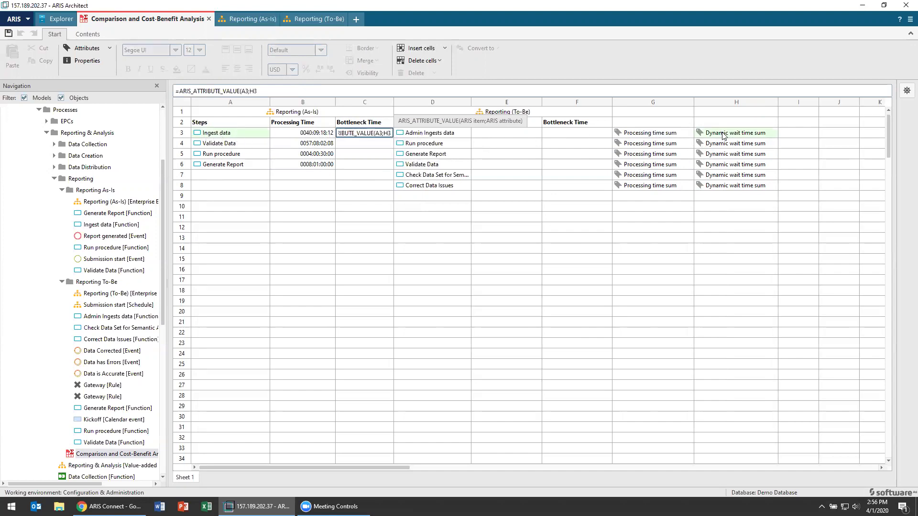
key(Return)
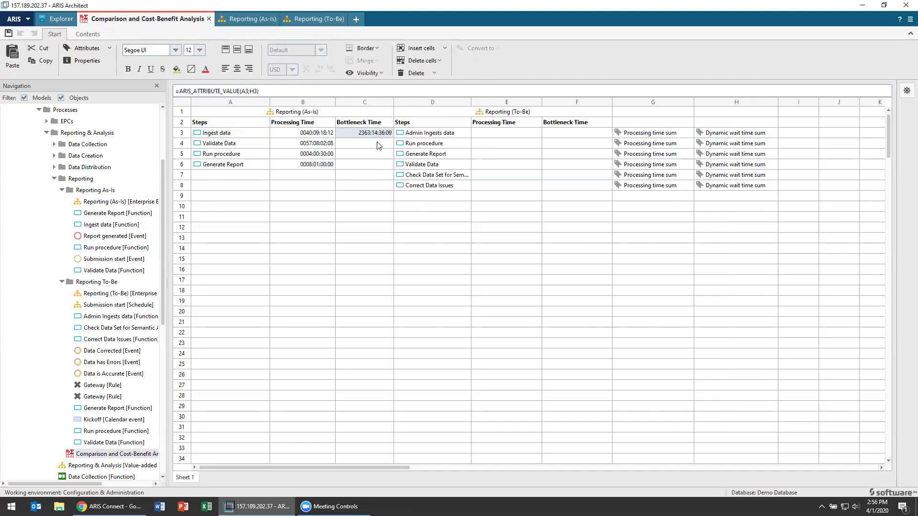
drag(377, 142, 377, 166)
key(ctrl+v)
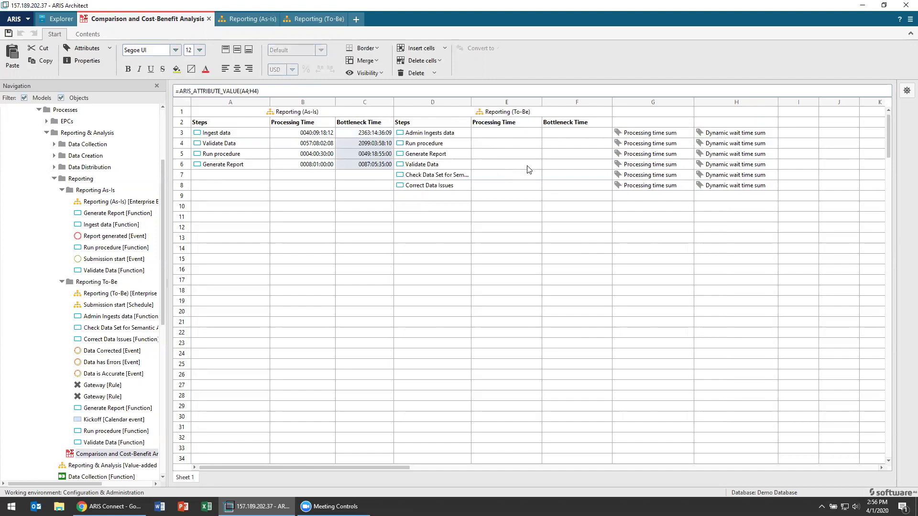
Enter =ARIS_ATTRIBUTE_VALUE(D3;G3) in E3 and =ARIS_ATTRIBUTE_VALUE(D3;H3) in F3 for the To-Be times of Admin Ingests data.
click(478, 138)
text(=)
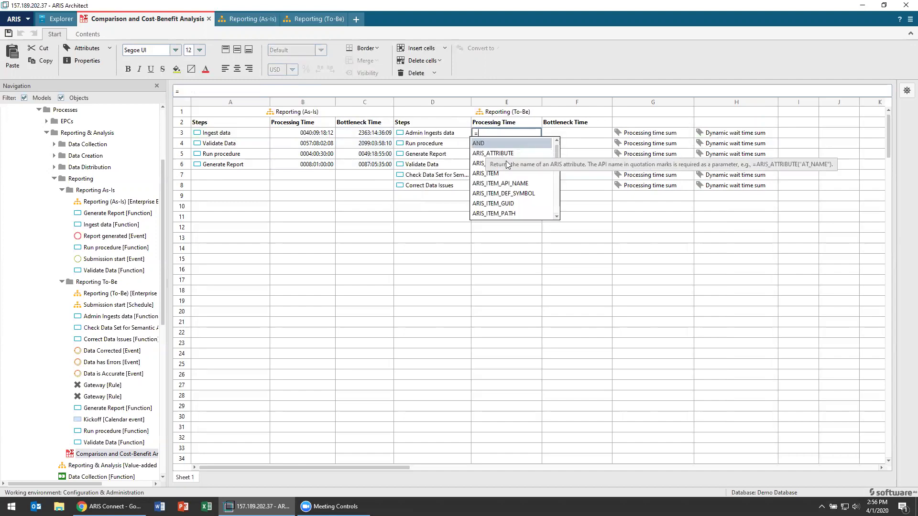
double_click(478, 165)
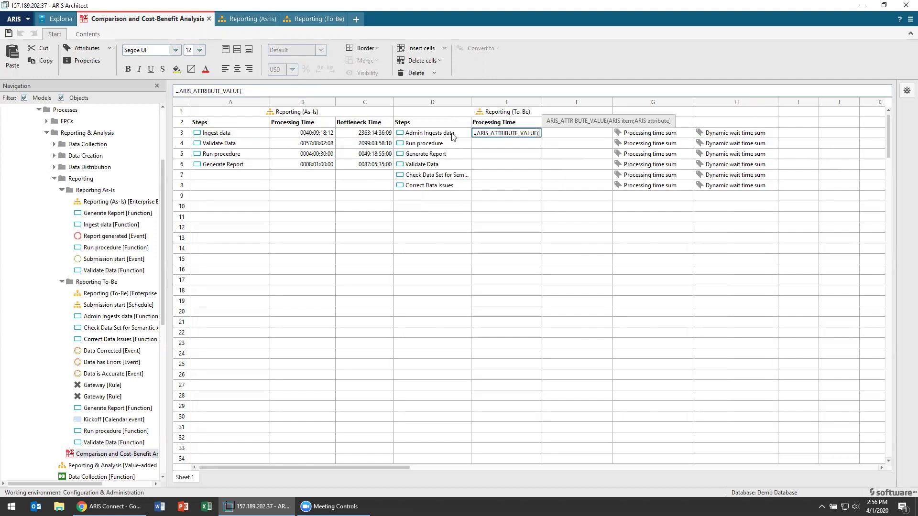
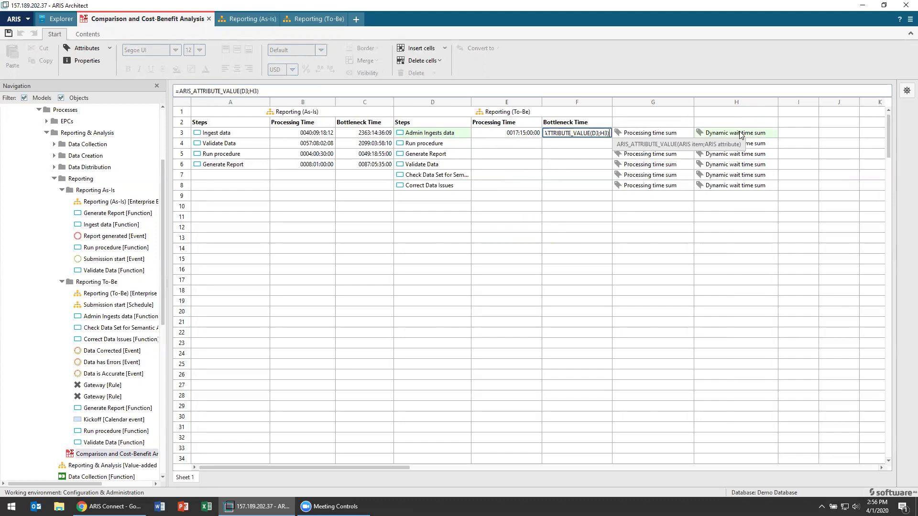
Copy the To-Be processing time formula from E3 to E4:E8 and the bottleneck time formula from F3 to F4:F8.
click(528, 134)
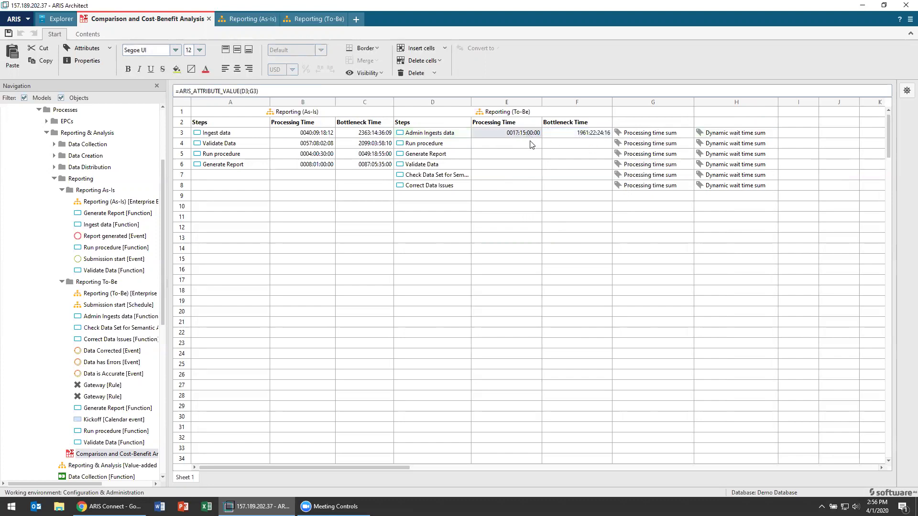
drag(526, 143, 526, 179)
key(ctrl+v)
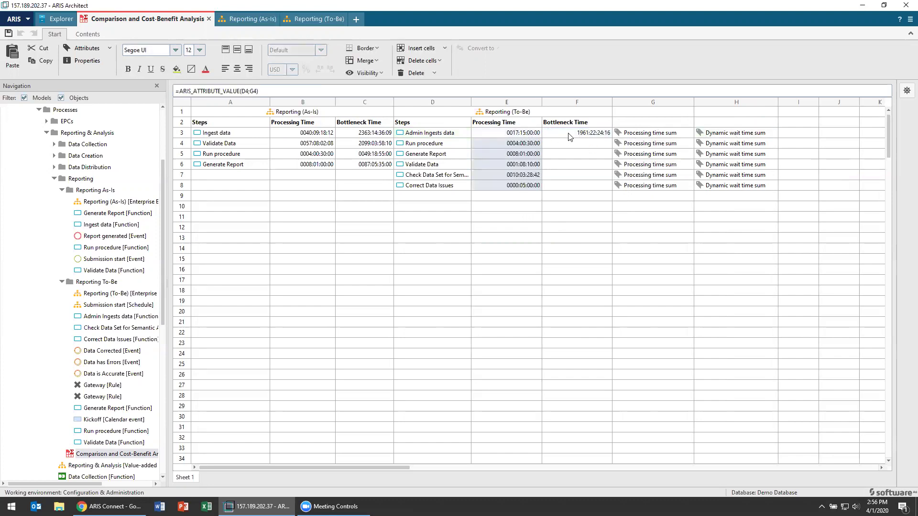
click(574, 133)
drag(576, 144, 579, 187)
key(ctrl+v)
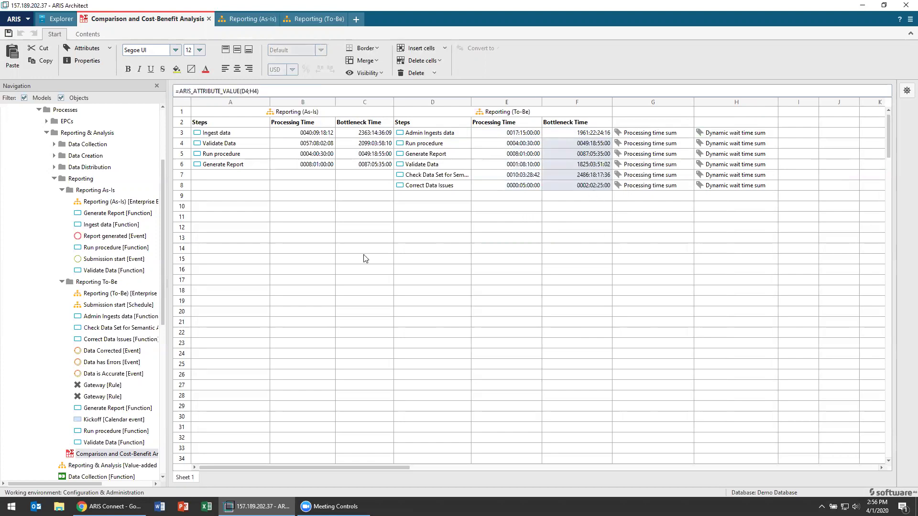
Total the bottleneck times with =SUM(C3:C6) in cell C10 for As-Is and =SUM(F3:F8) in cell F10 for To-Be.
click(365, 206)
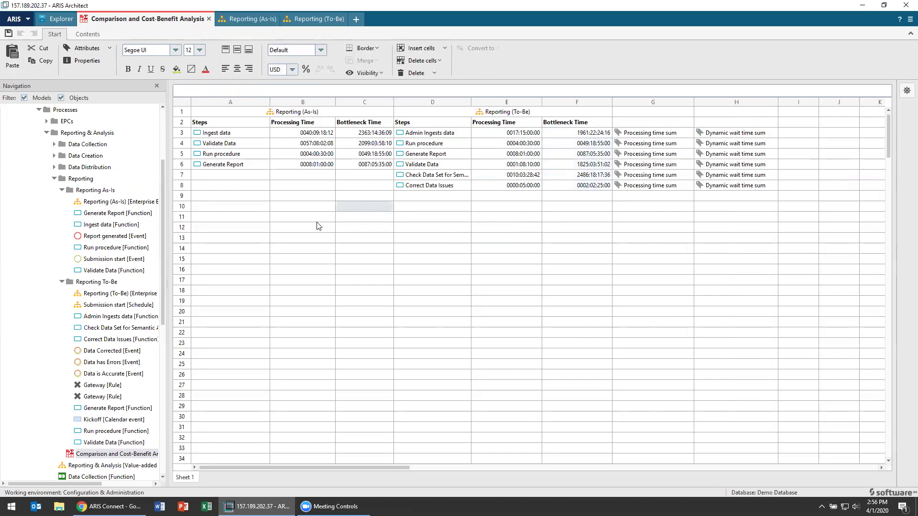
text(=SUM()
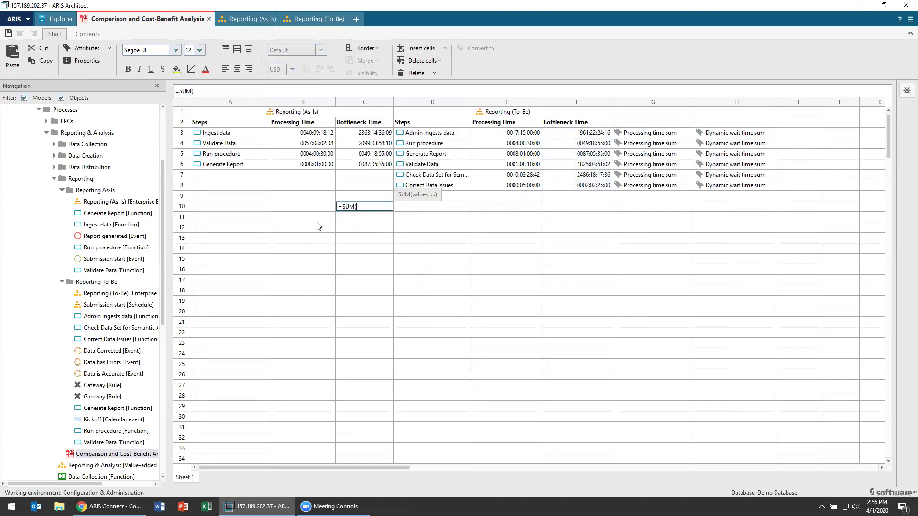
drag(365, 134, 373, 172)
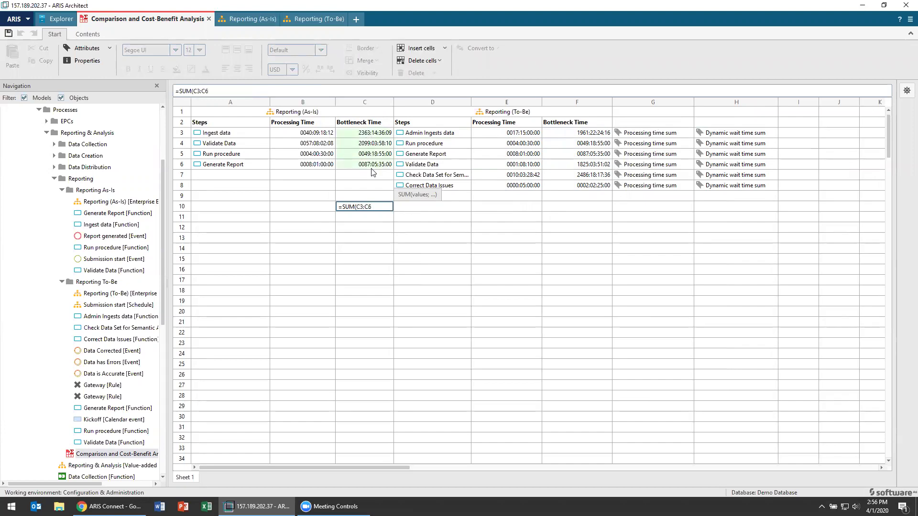
key(Return)
click(581, 208)
text(=S)
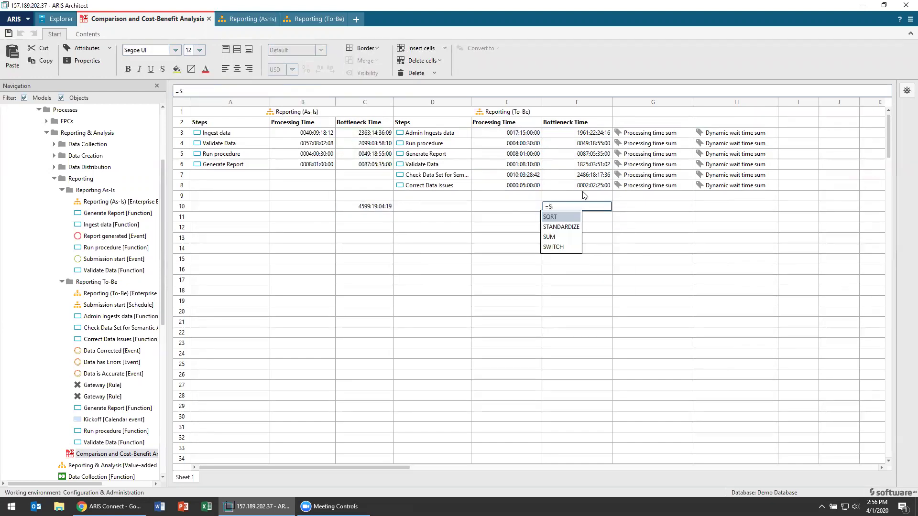
text(UM()
drag(588, 135, 588, 186)
key(Return)
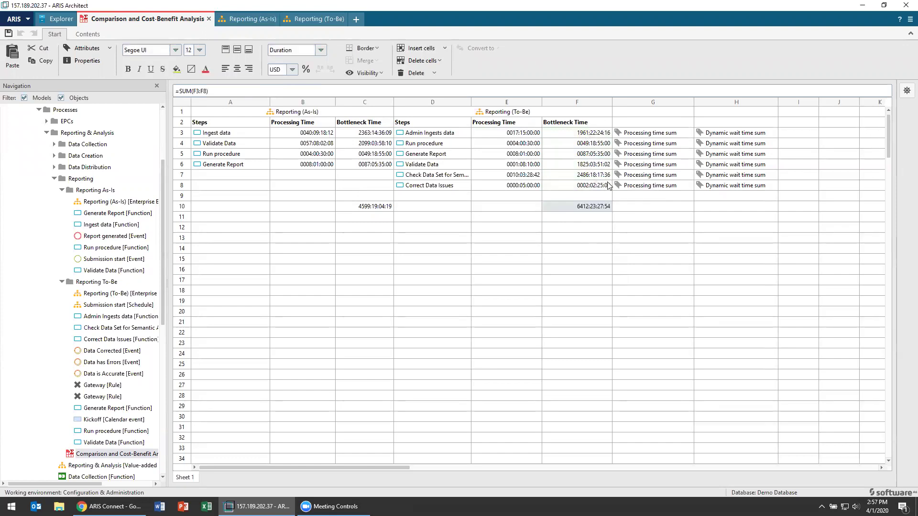
Total the processing times with =SUM(E3:E8) in cell E10 for To-Be and =SUM(B3:B6) in cell B10 for As-Is.
click(507, 210)
text(=)
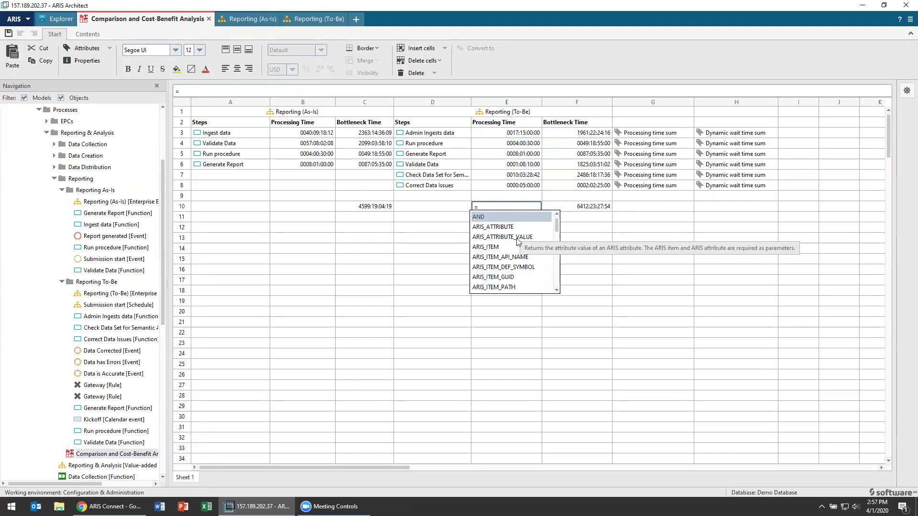
text(SUM()
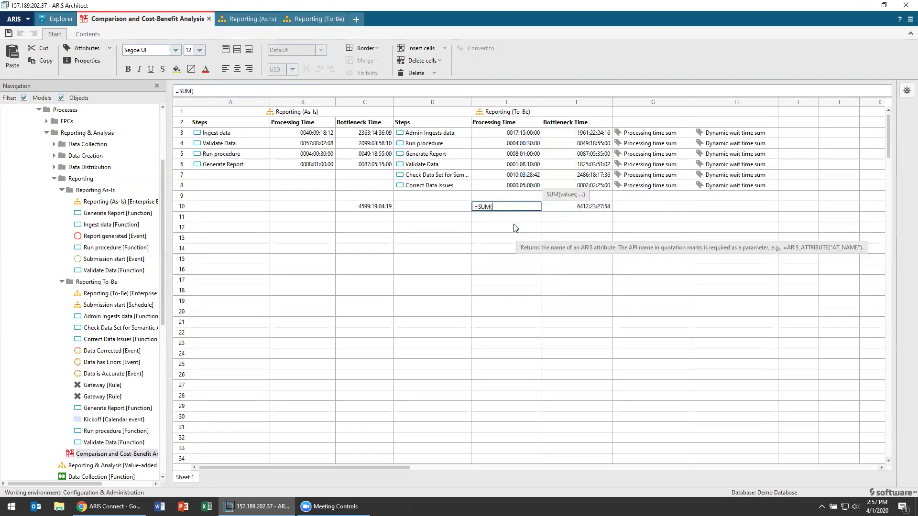
drag(510, 137, 526, 188)
key(Return)
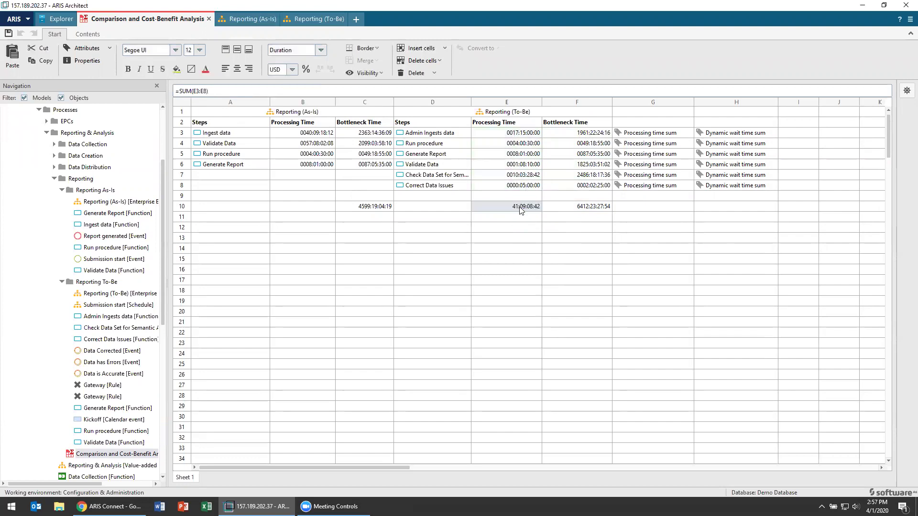
click(317, 205)
text(=SUM()
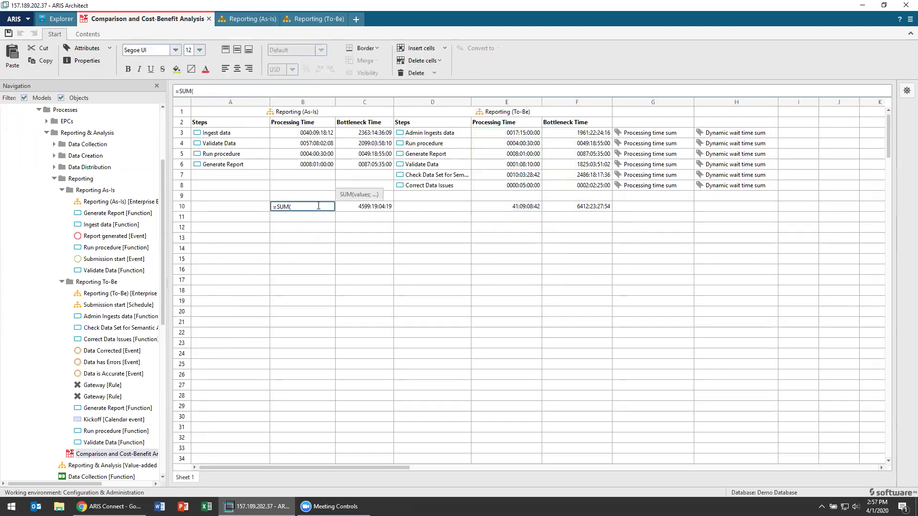
drag(300, 134, 310, 169)
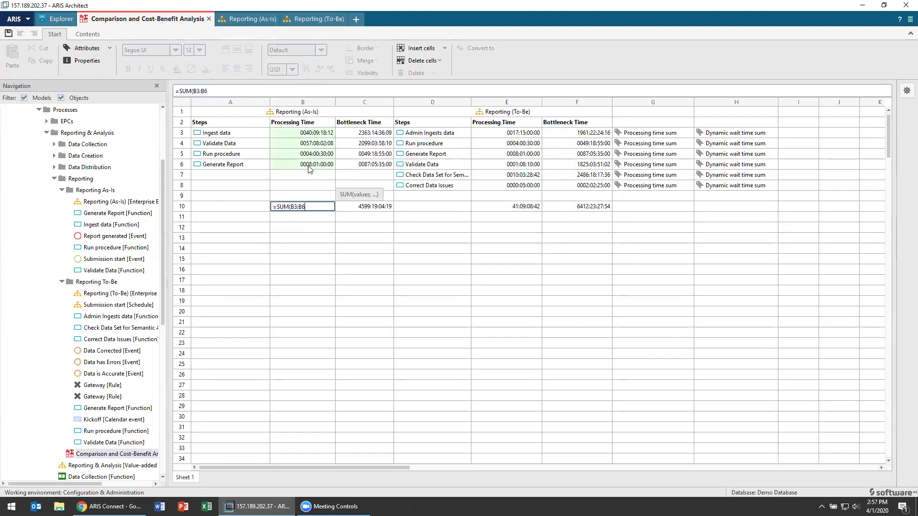
key(Return)
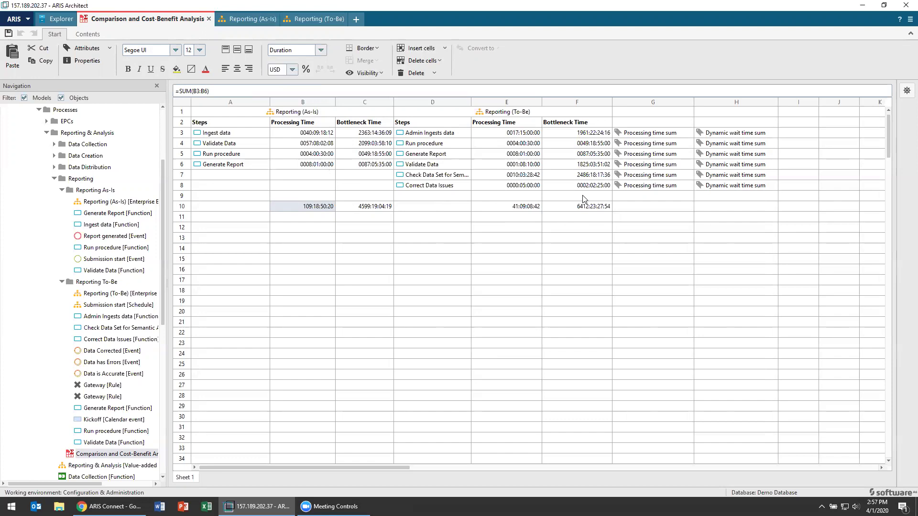
Calculate the ratio of To-Be to As-Is total processing time in cell C12 with the formula =E10/B10.
click(529, 209)
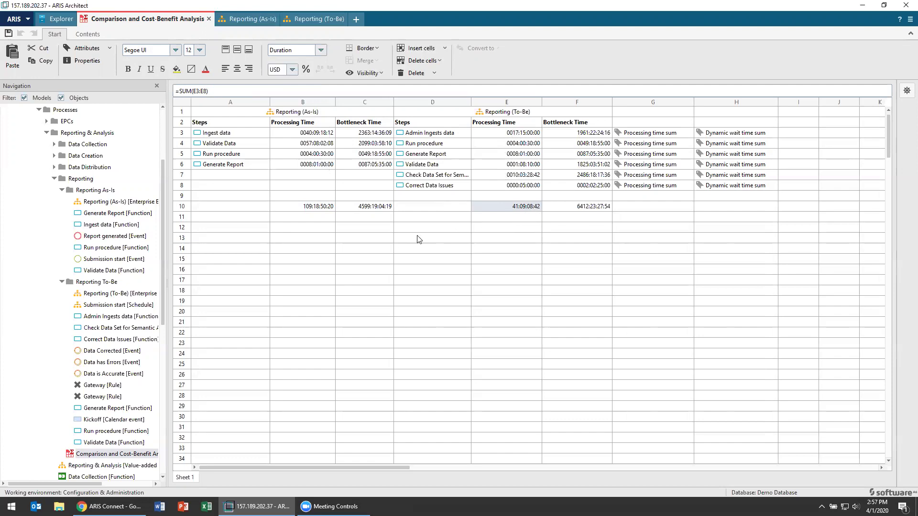
click(390, 229)
text(=)
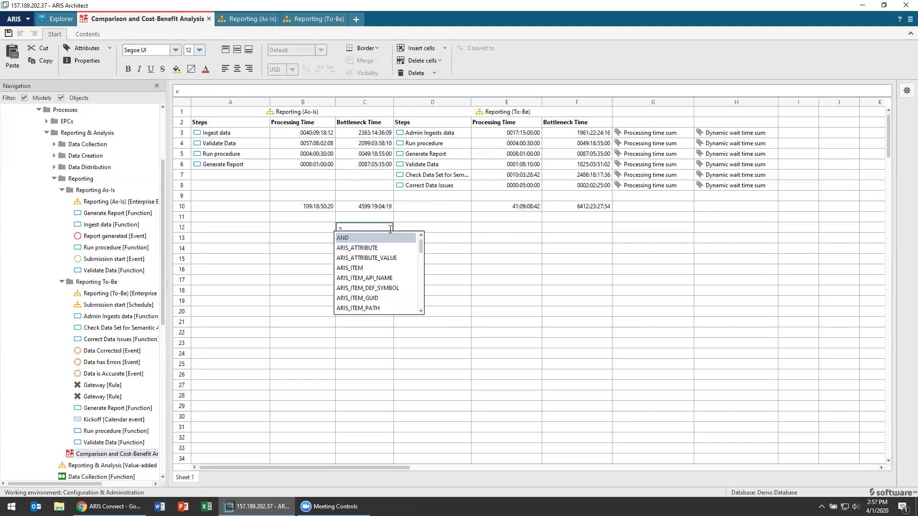
click(525, 207)
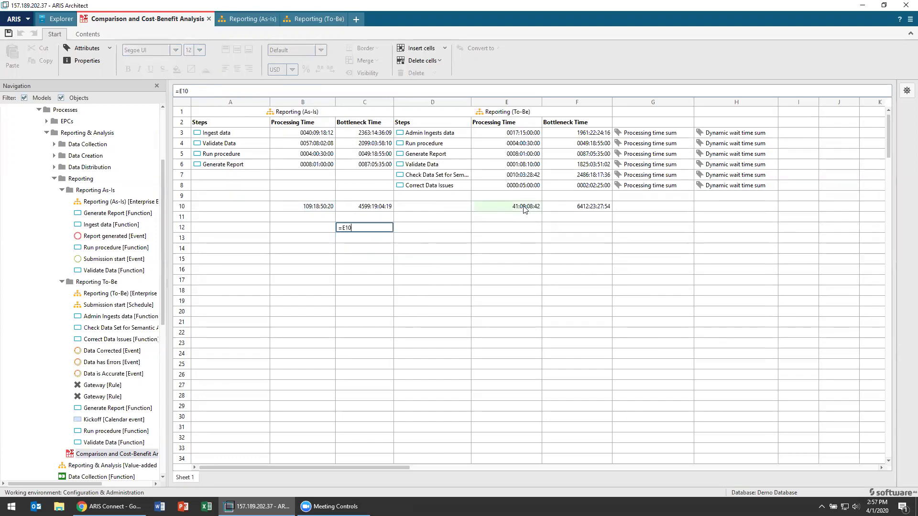
text(/)
click(323, 206)
key(Return)
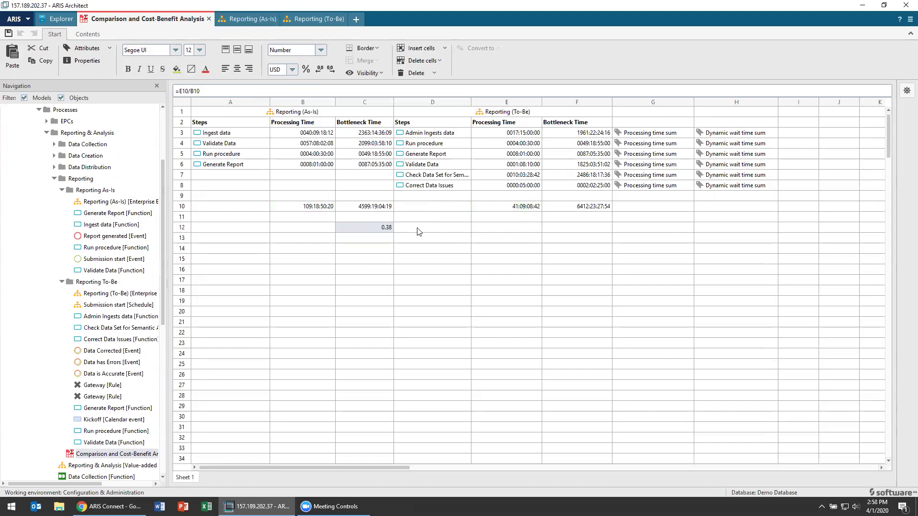
Label the processing time ratio by entering "Savings on Time" in cell B12.
click(306, 232)
text(S)
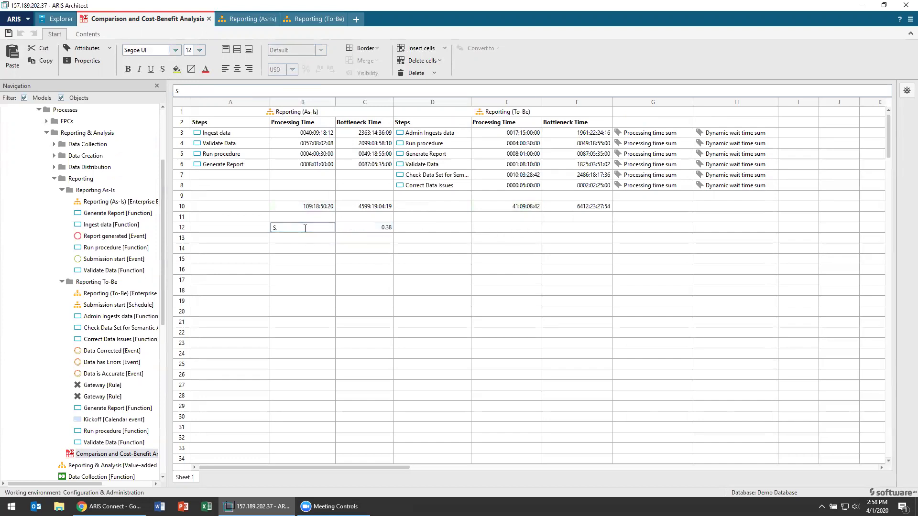
text(Avings on P)
key(BackSpace)
text(Time)
click(432, 227)
click(507, 228)
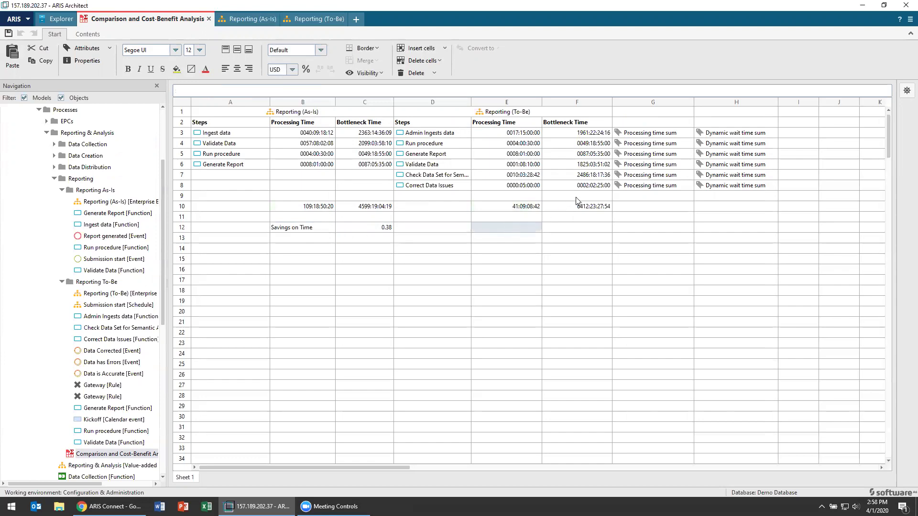
click(593, 207)
click(390, 206)
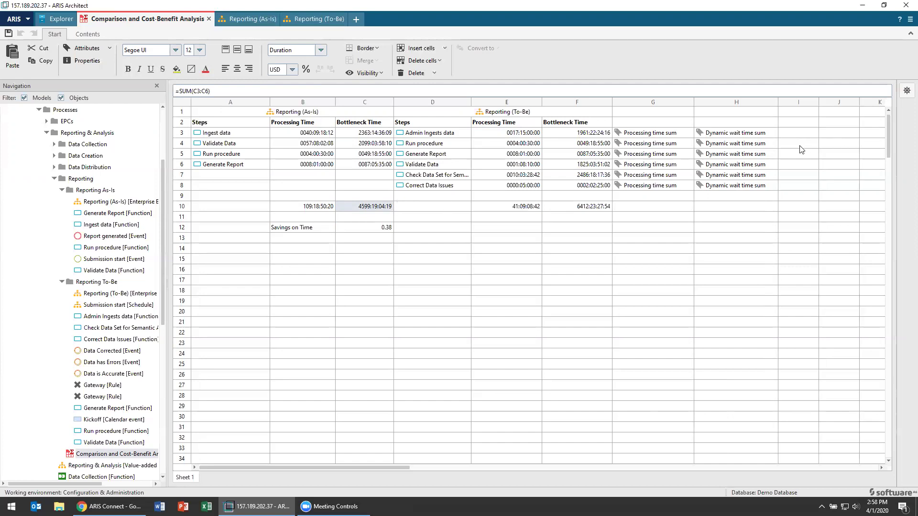
click(299, 177)
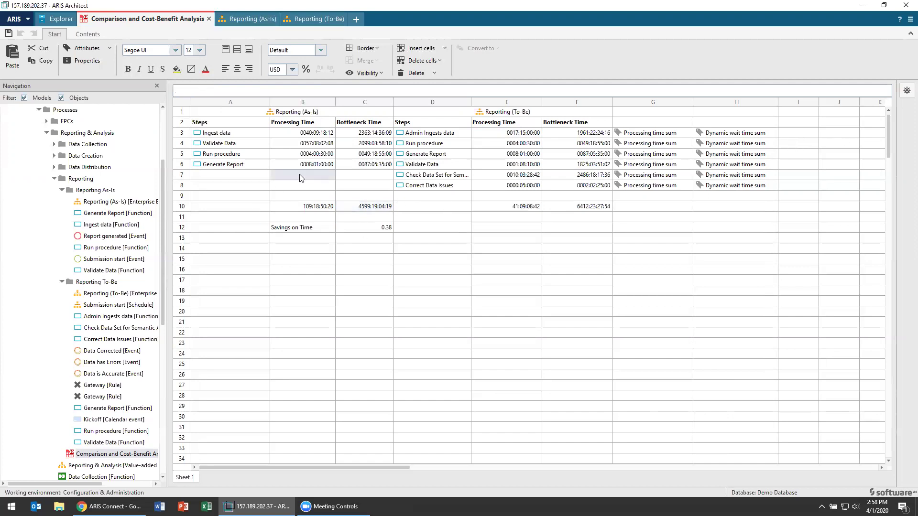
click(229, 178)
text(=)
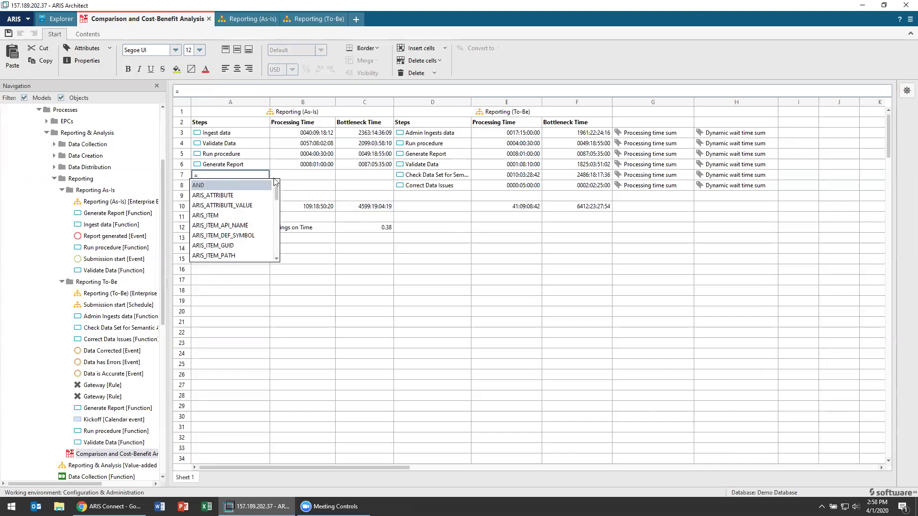
key(Escape)
Enter the formula =ARIS_ATTRIBUTE("AT_DESC") in cell A8 to reference the Description/Definition attribute.
click(257, 187)
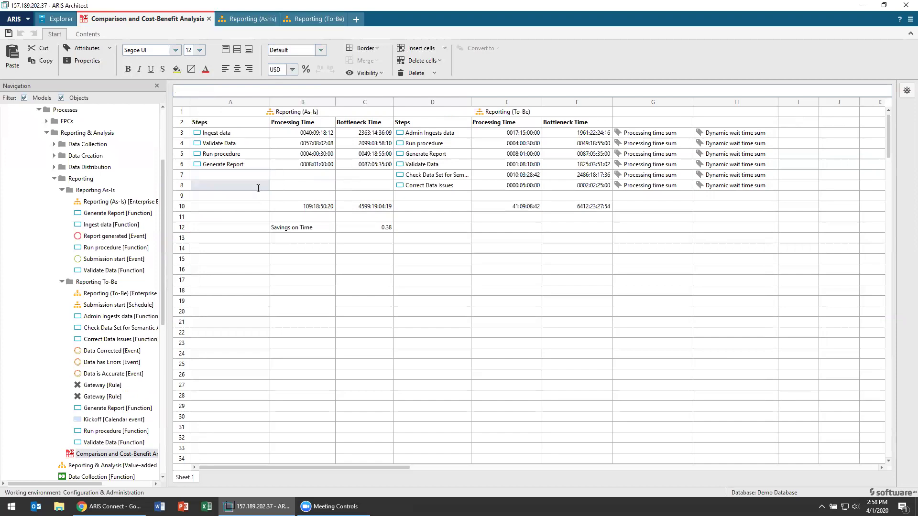
text(=aris)
click(248, 194)
text(desc)
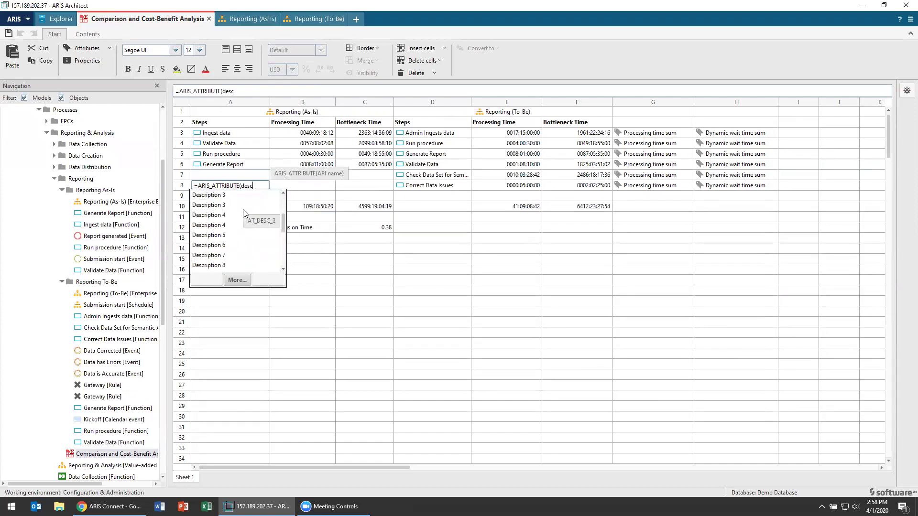
scroll(249, 225, down, 5)
click(249, 225)
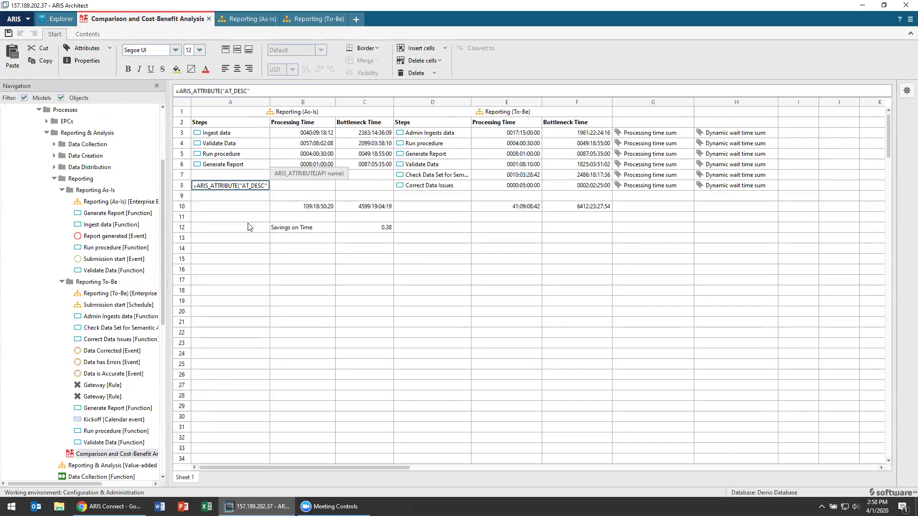
Enter =ARIS_ATTRIBUTE_VALUE(A6;A8) in cell A7 to pull the description of Generate Report.
click(239, 175)
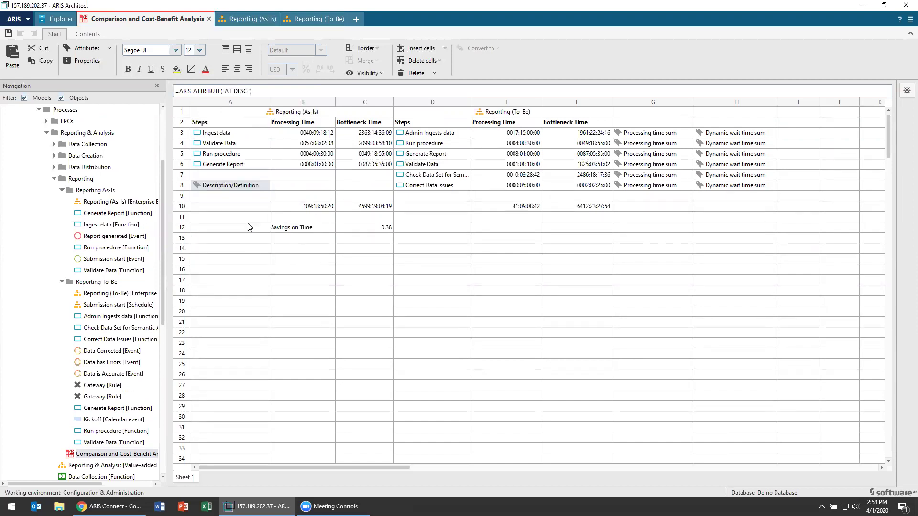
text(=ARIS)
key(Down)
key(Return)
click(230, 165)
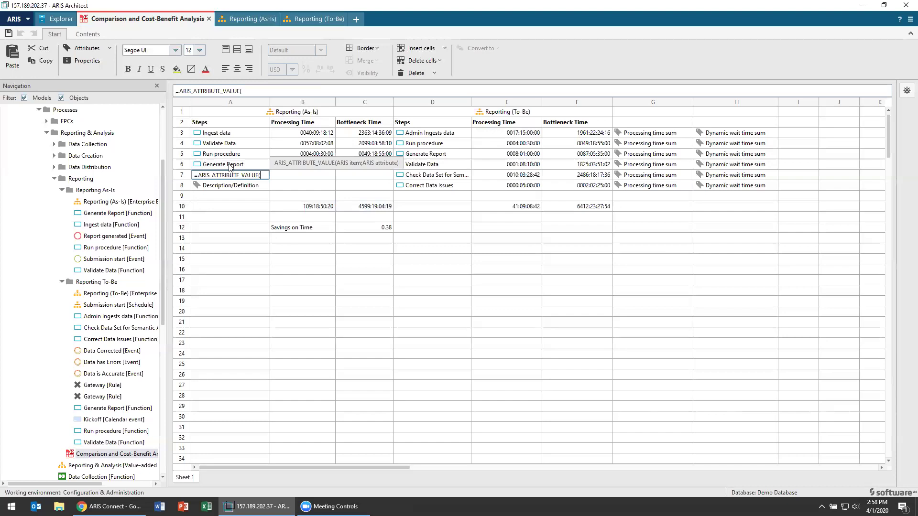
text(;)
click(234, 186)
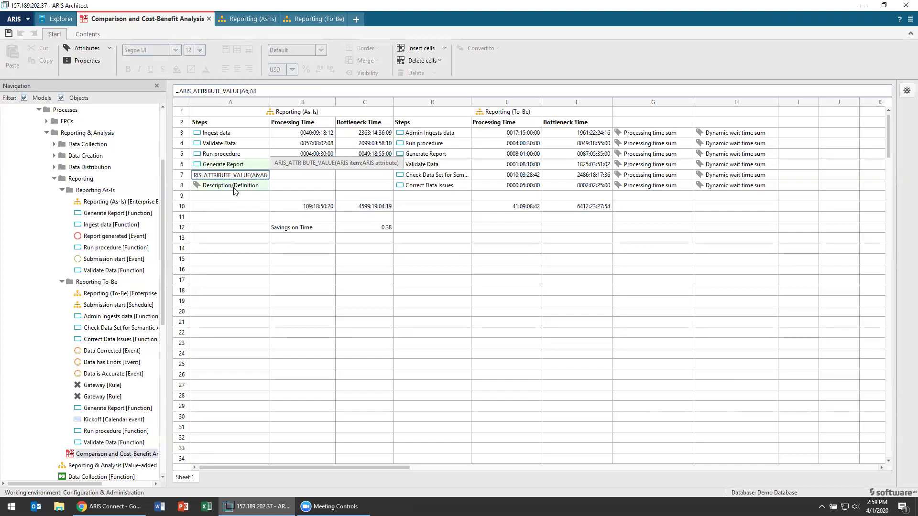
key(Return)
Set the description of Generate Report to "Maintain that attribute here" through the attribute value cell A7.
double_click(240, 174)
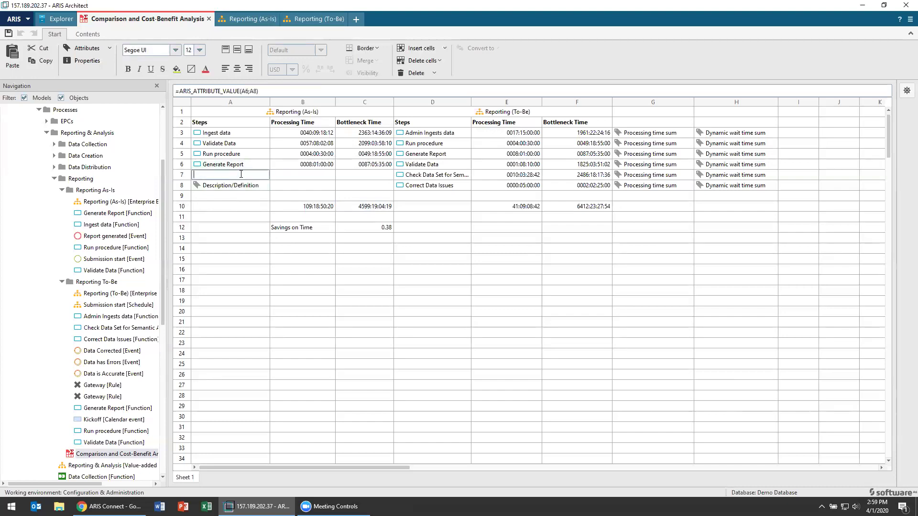
text(Maintain that ar)
text(tribute here)
key(Return)
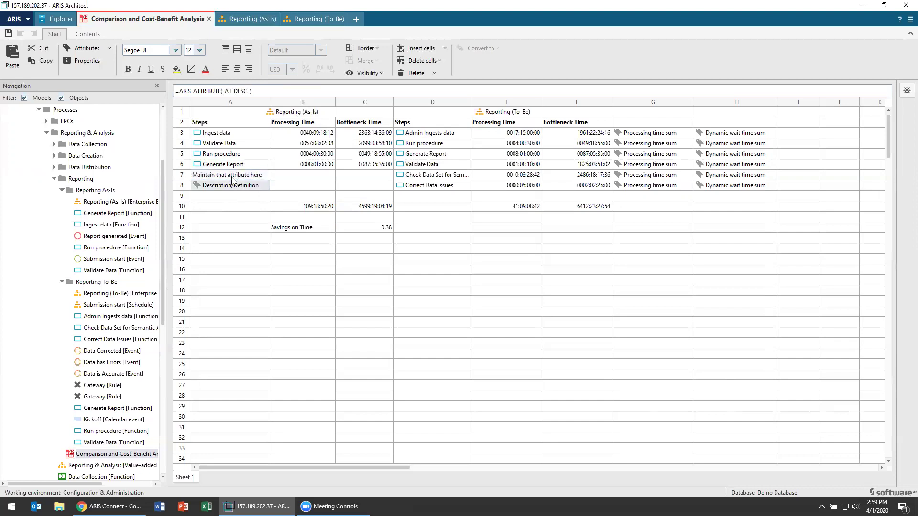
click(233, 177)
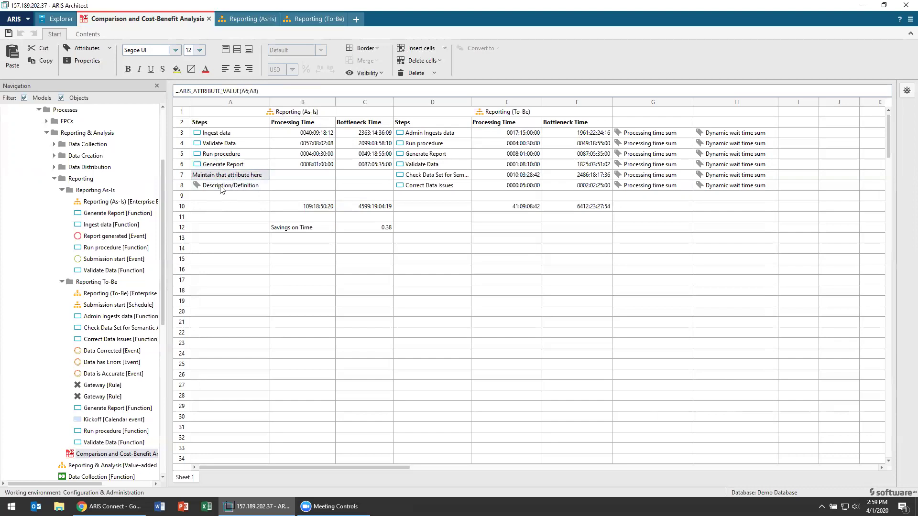
click(232, 166)
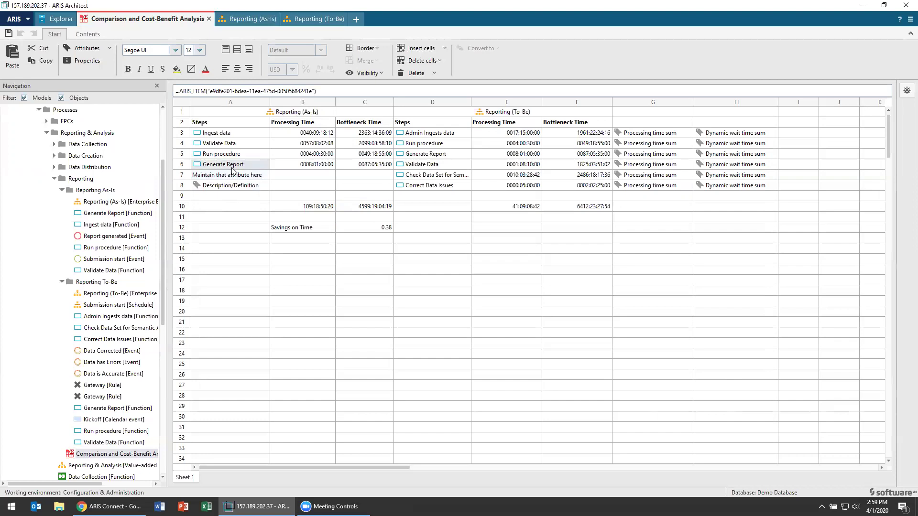
click(235, 177)
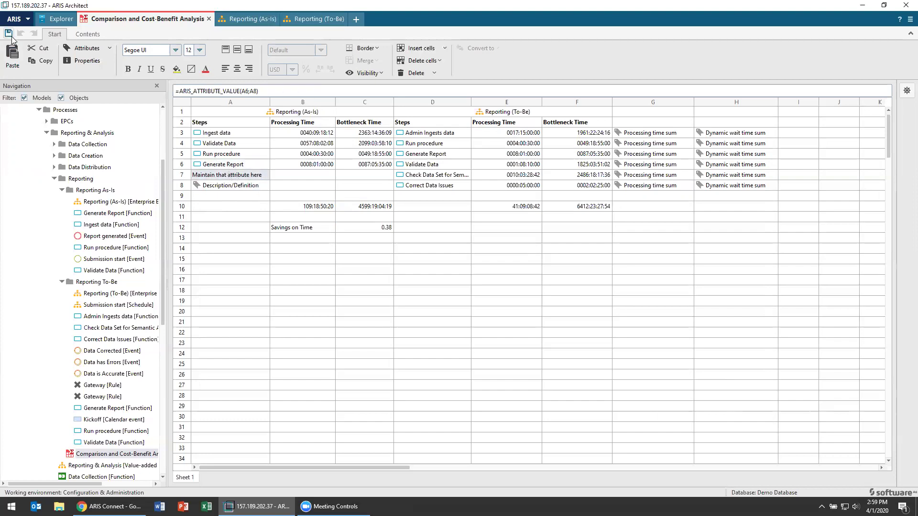
Check the Description/Definition attribute of Generate Report in the Reporting (As-Is) model, and return to the comparison spreadsheet.
click(255, 20)
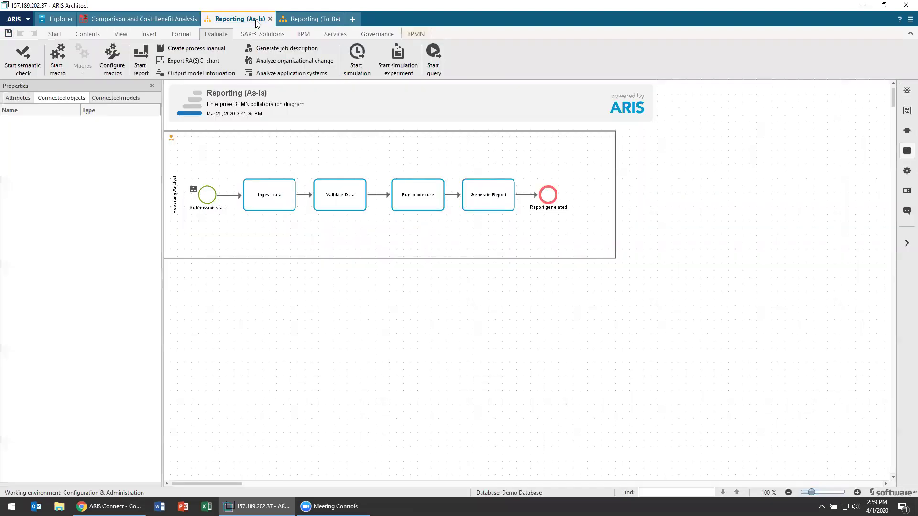
click(484, 186)
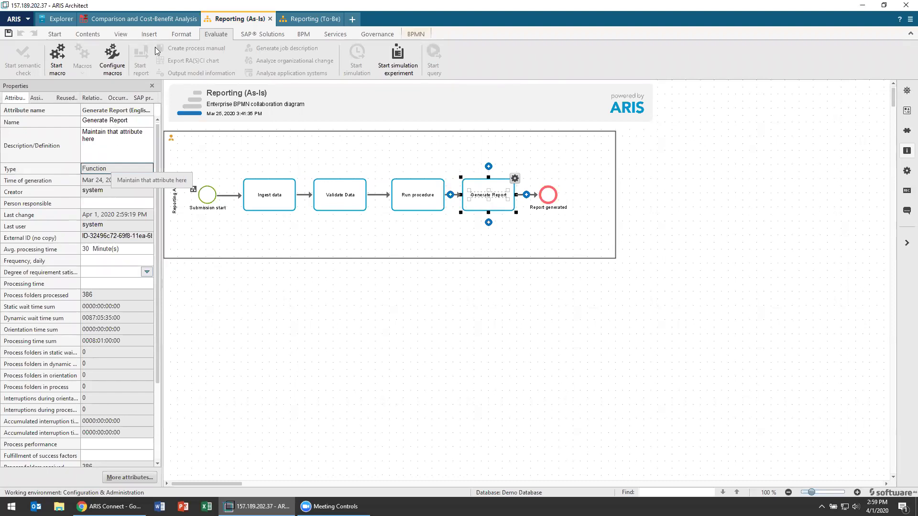
click(155, 16)
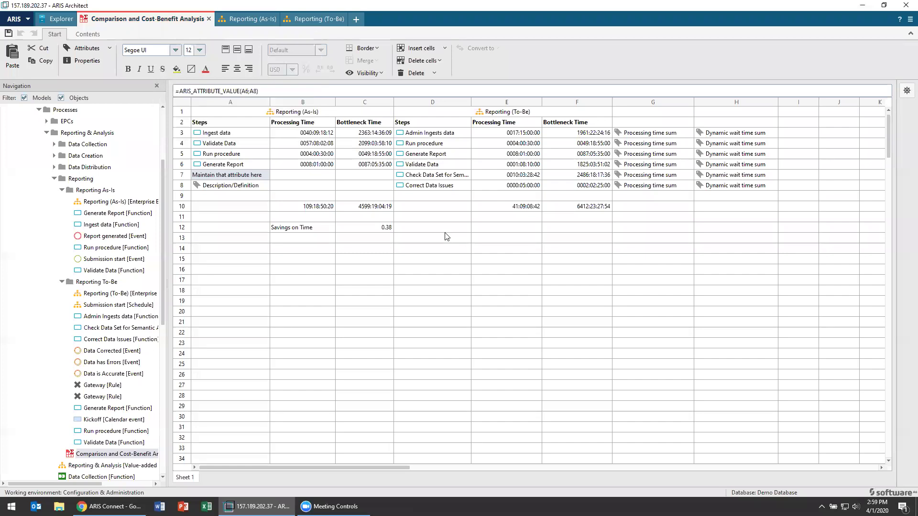